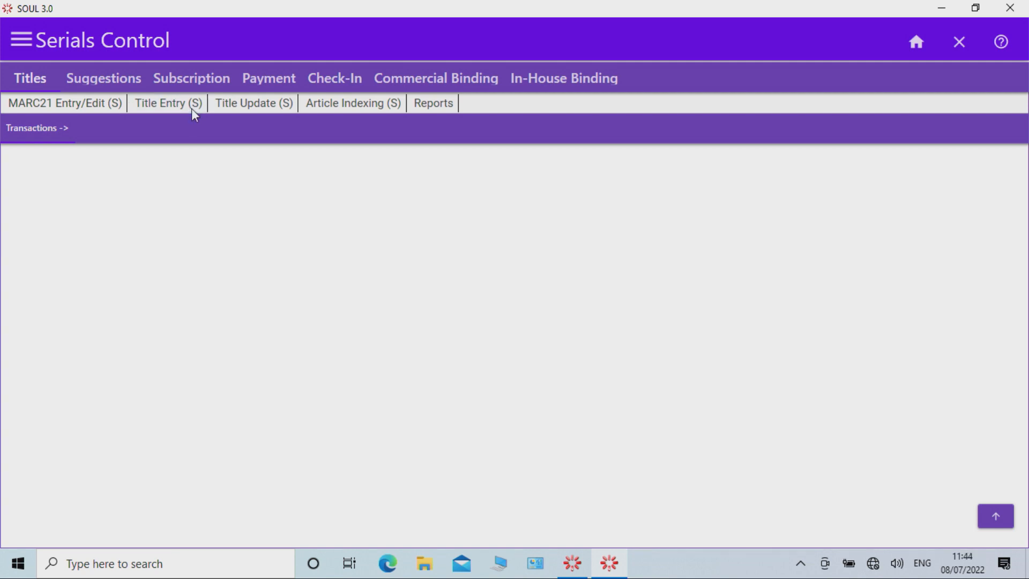
Open a new serials title entry form and enter the title as Newspaper1
click(191, 109)
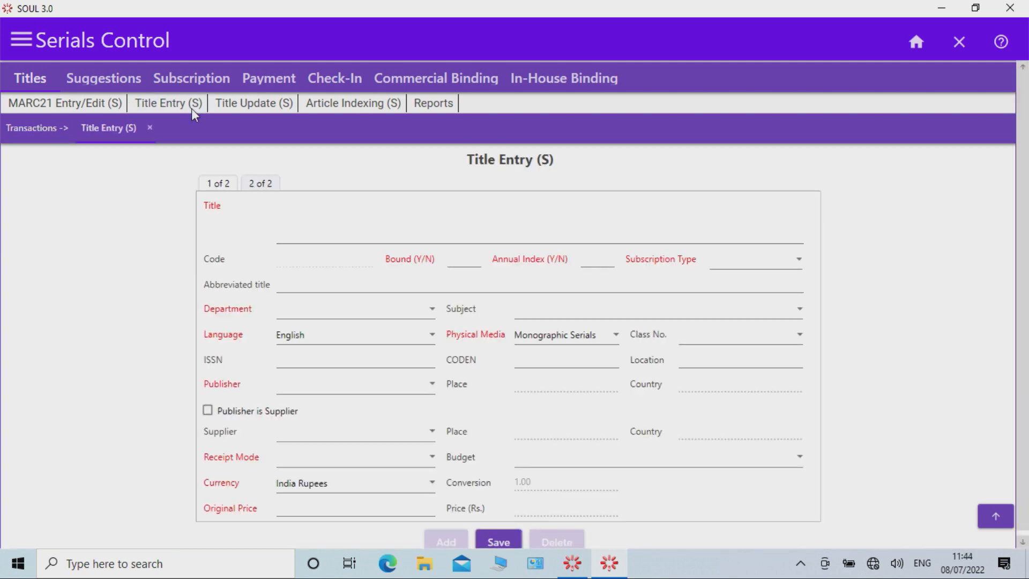
click(351, 235)
text(Newspa)
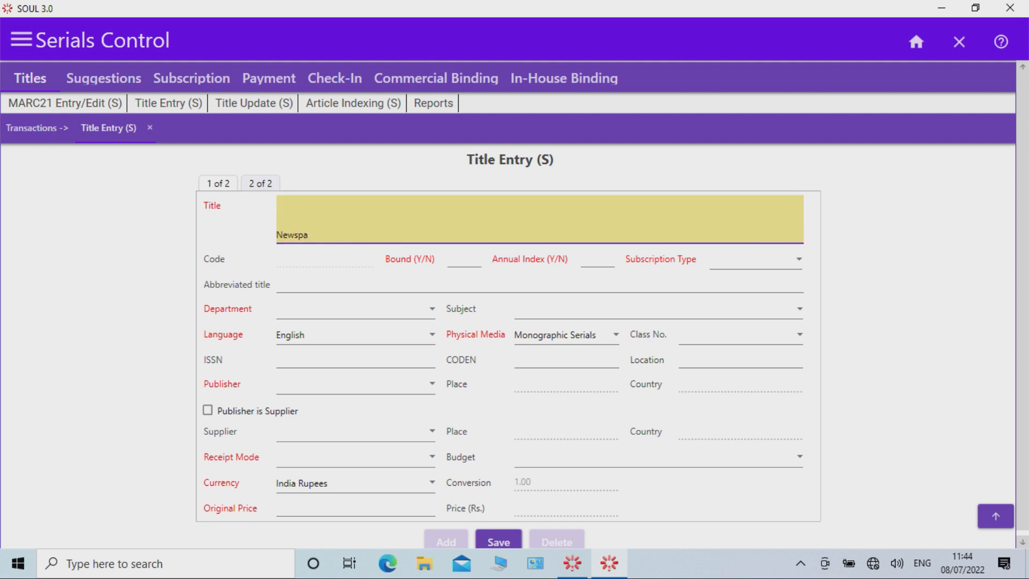
text(per1)
key(Tab)
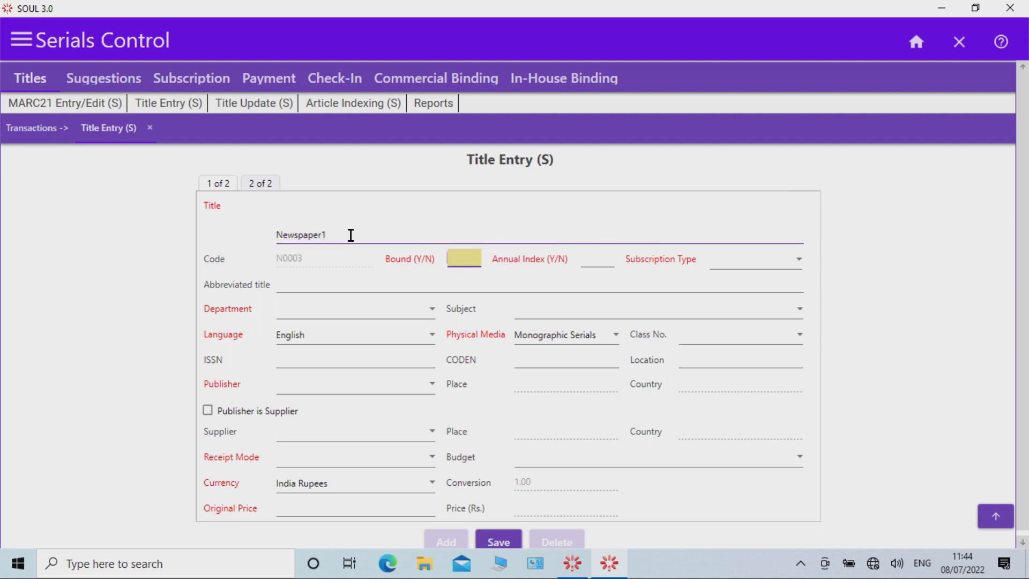
Set Bound and Annual Index to N and choose Subcription as the title's subscription type
text(N)
key(Tab)
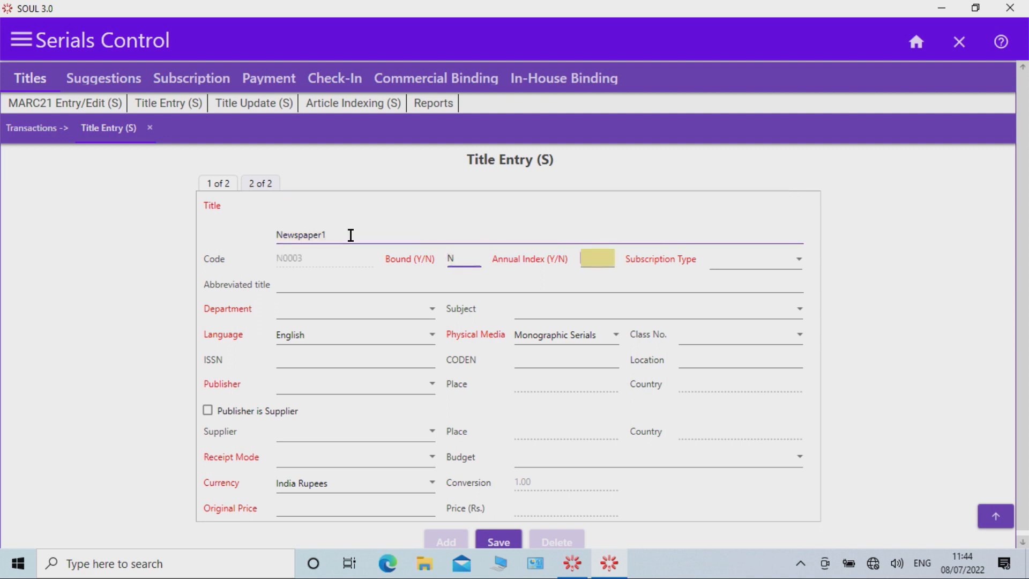
text(N)
key(Tab)
key(Down)
key(Down)
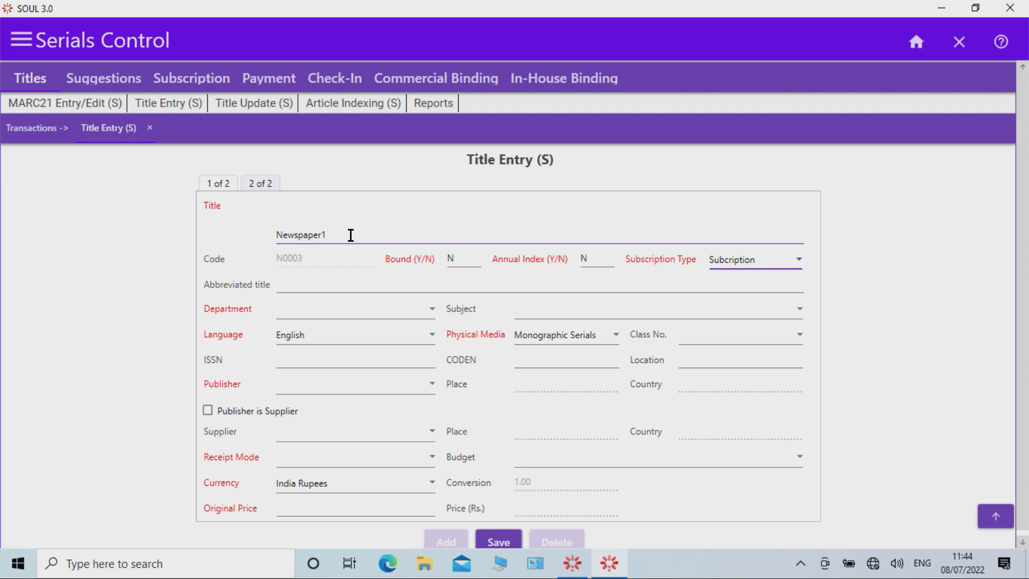
key(Tab)
key(Tab)
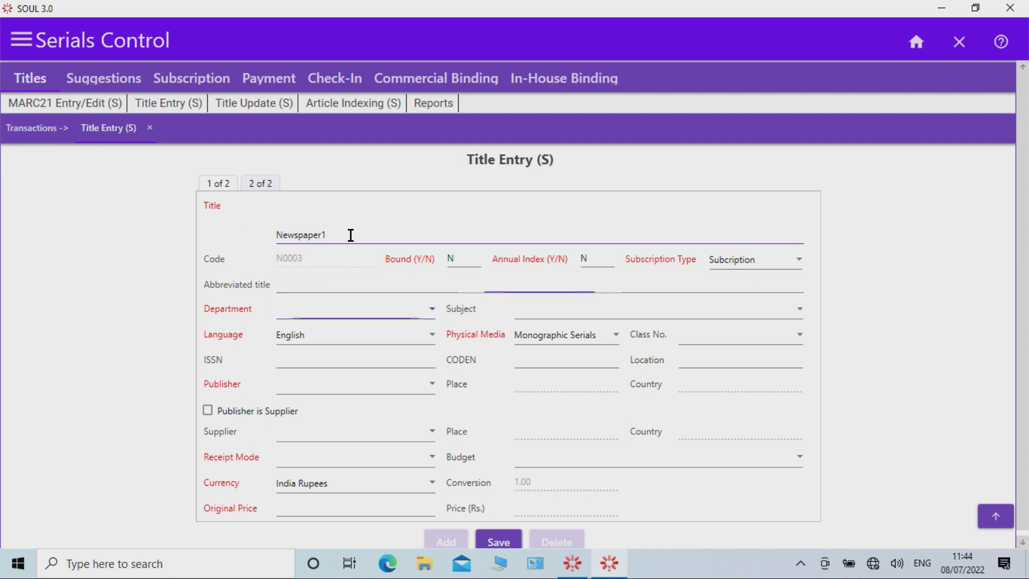
Assign the title to the Department of Library Science with the subject News media, journalism & publishing
click(431, 309)
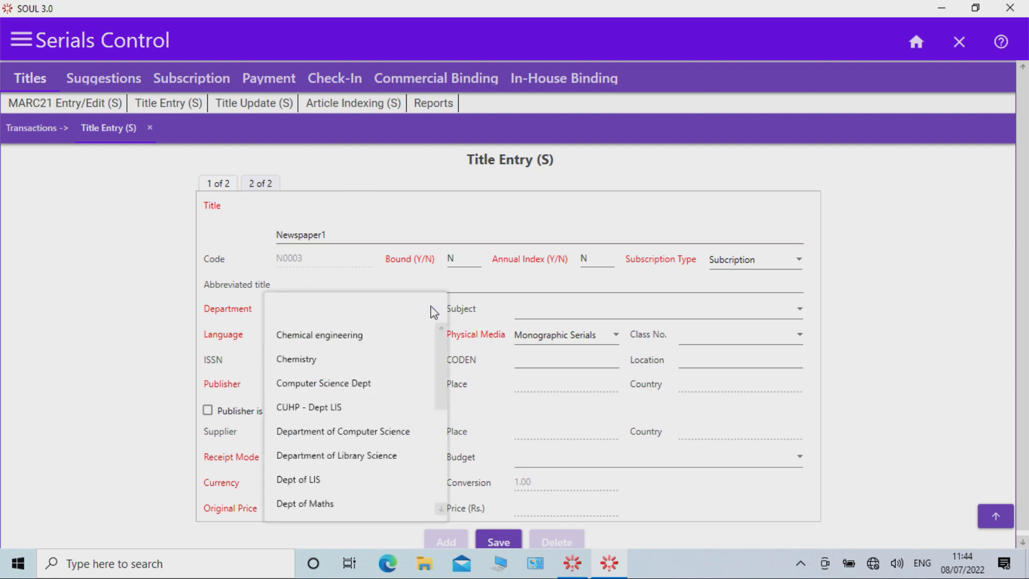
click(364, 456)
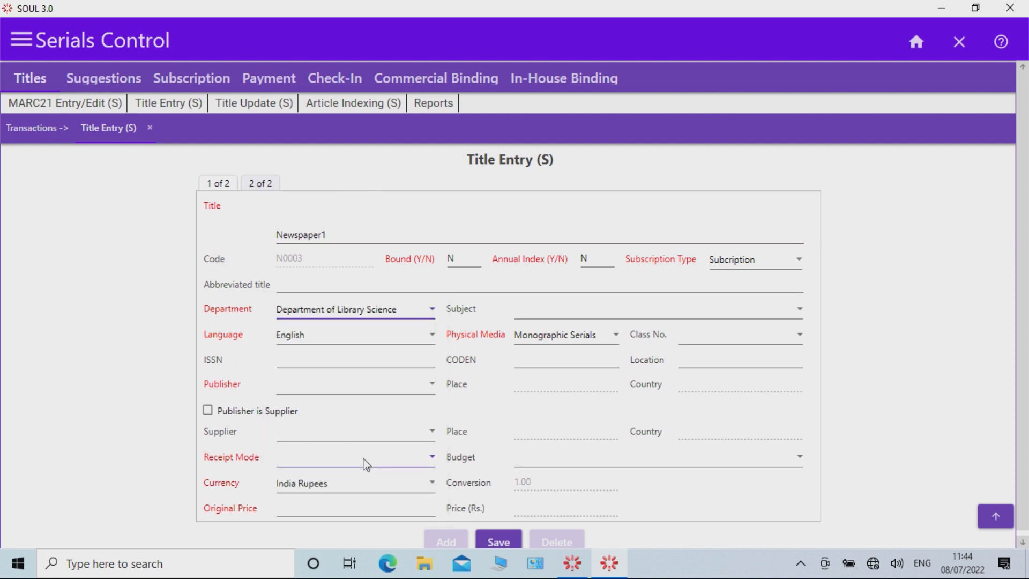
click(788, 316)
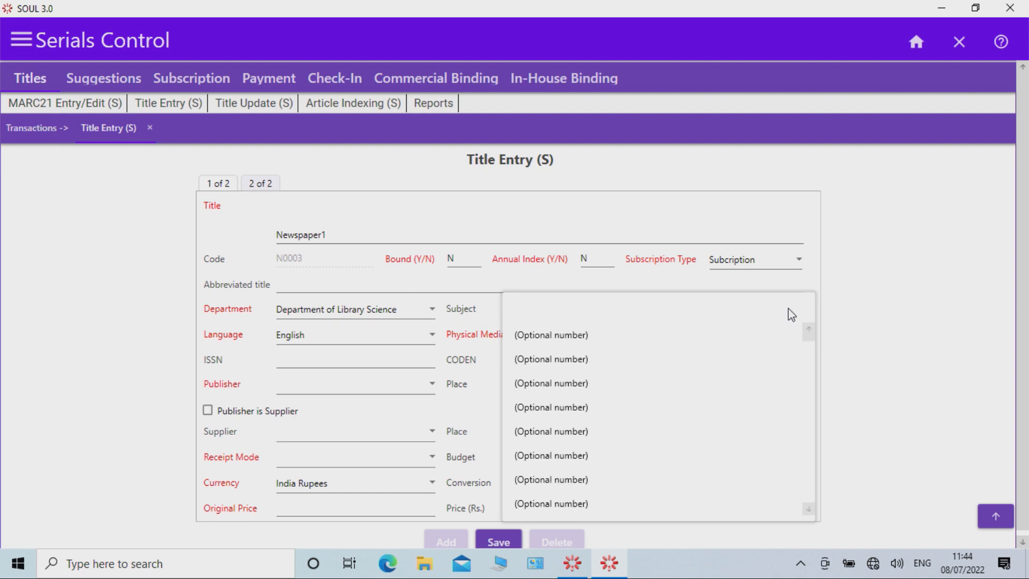
scroll(696, 418, down, 2)
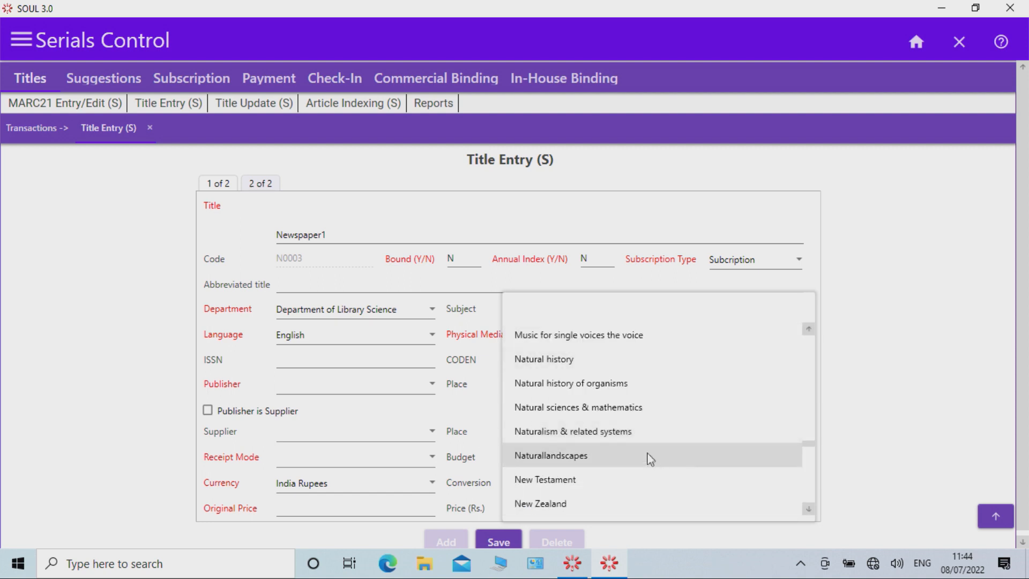
scroll(646, 454, down, 2)
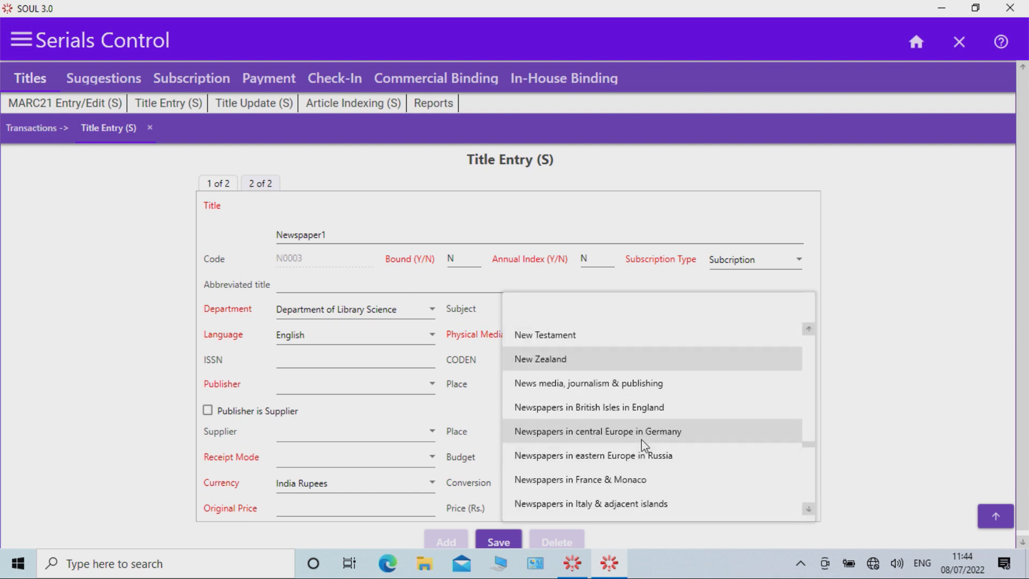
click(615, 385)
Leave the ISSN and CODEN blank and set the title's location to Library
click(422, 359)
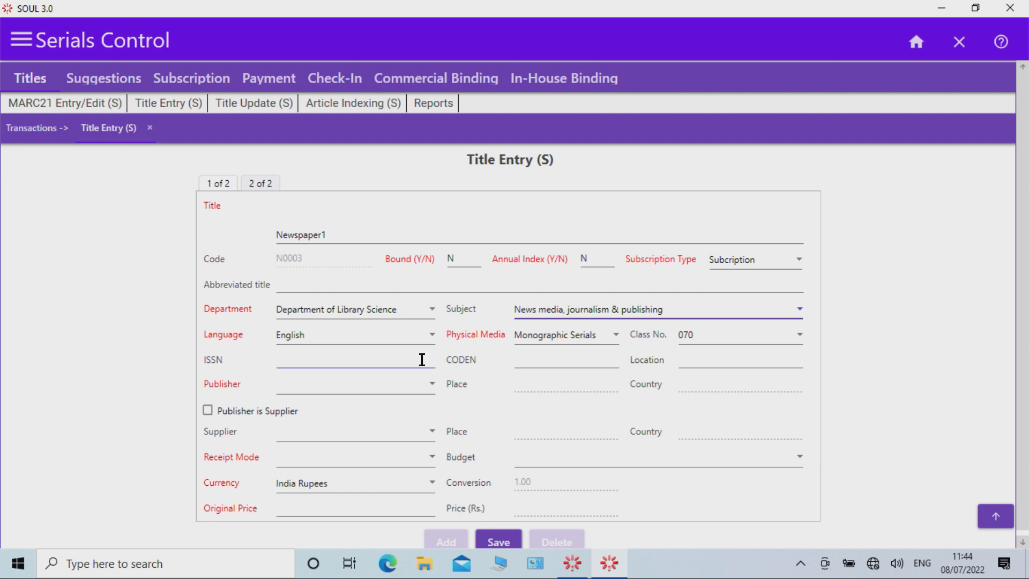
click(528, 363)
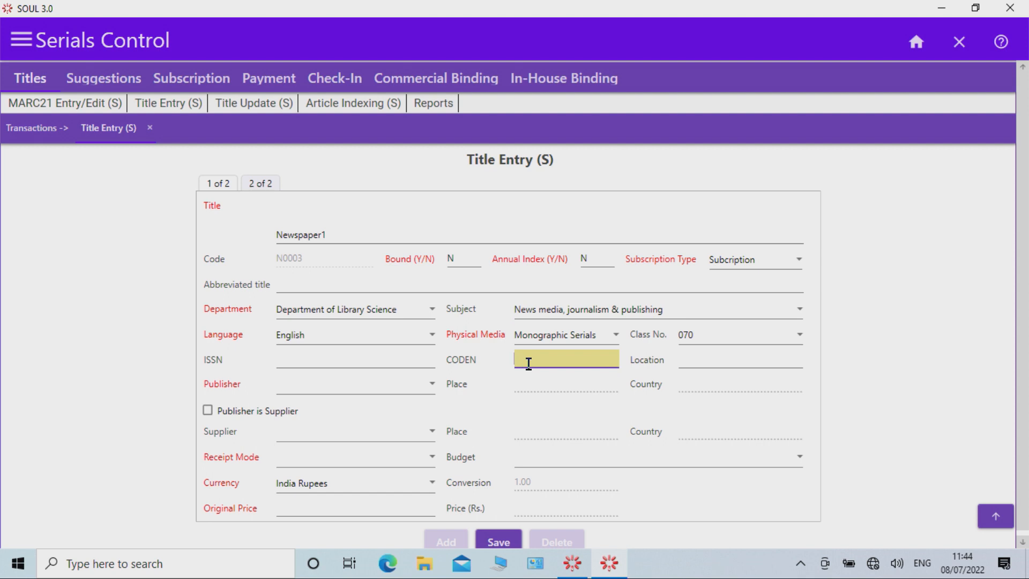
click(719, 360)
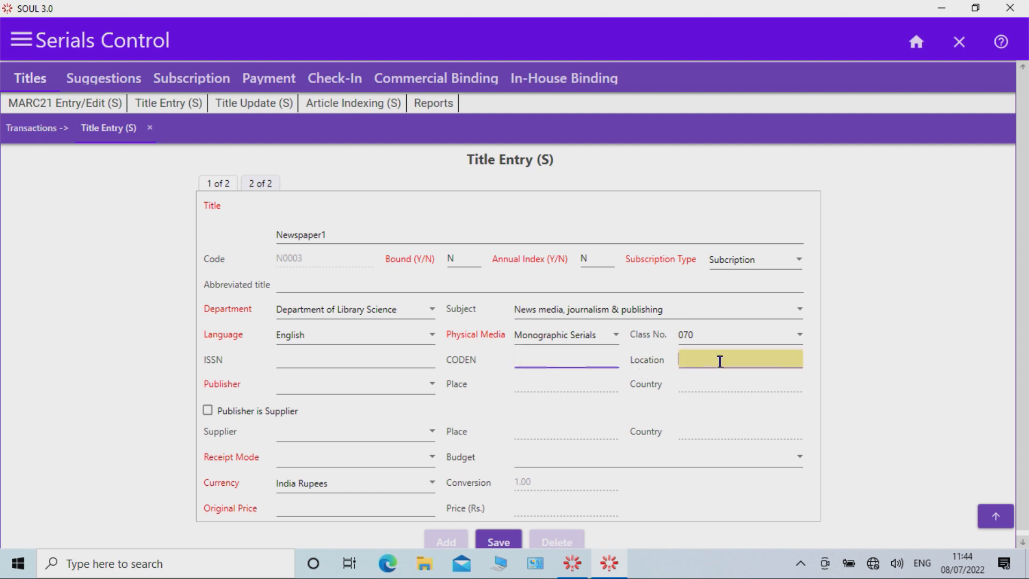
text(Library)
Choose Allied Publishers as the publisher and Kushal Books as the supplier
click(436, 396)
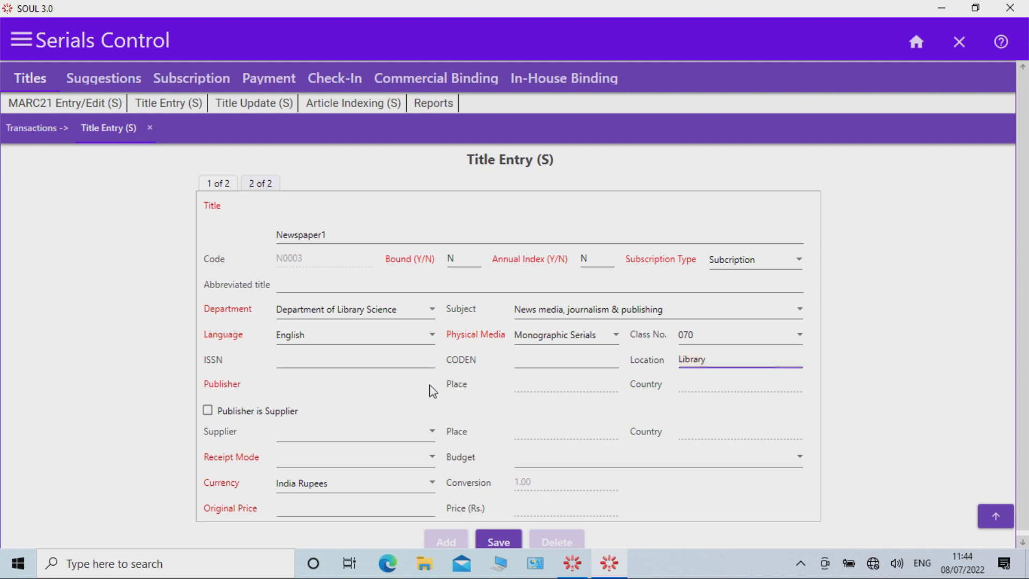
click(421, 418)
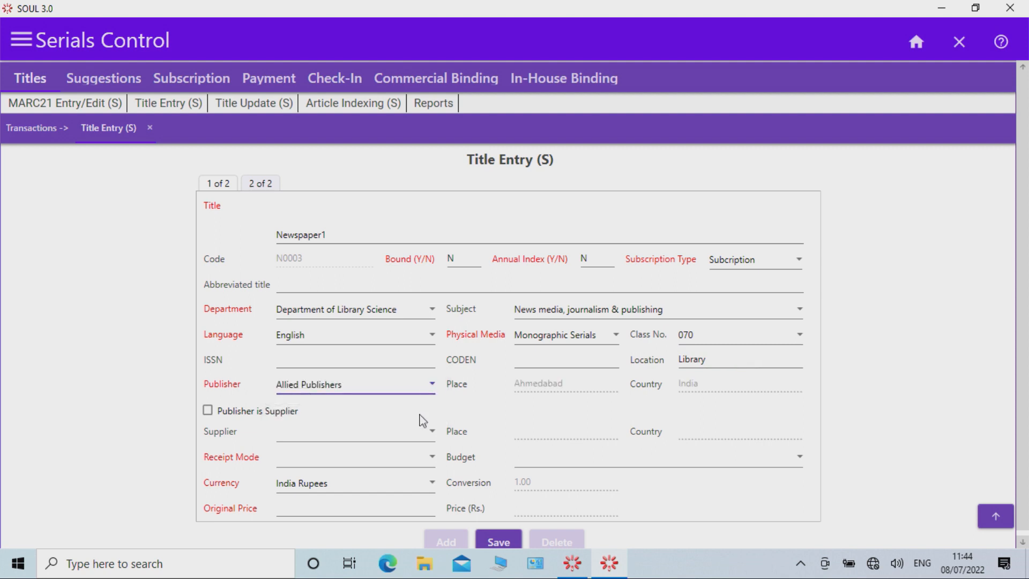
click(431, 437)
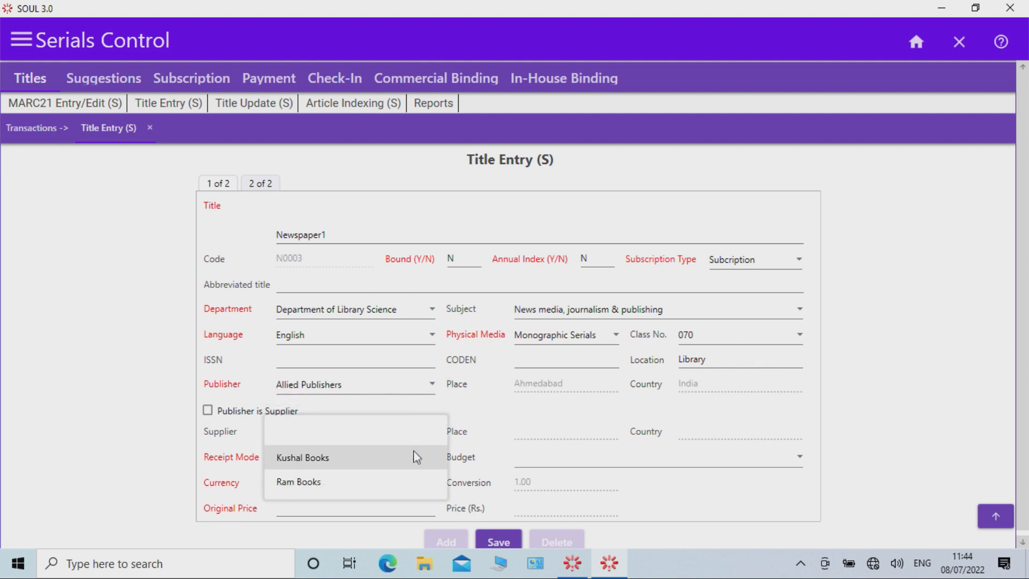
click(417, 457)
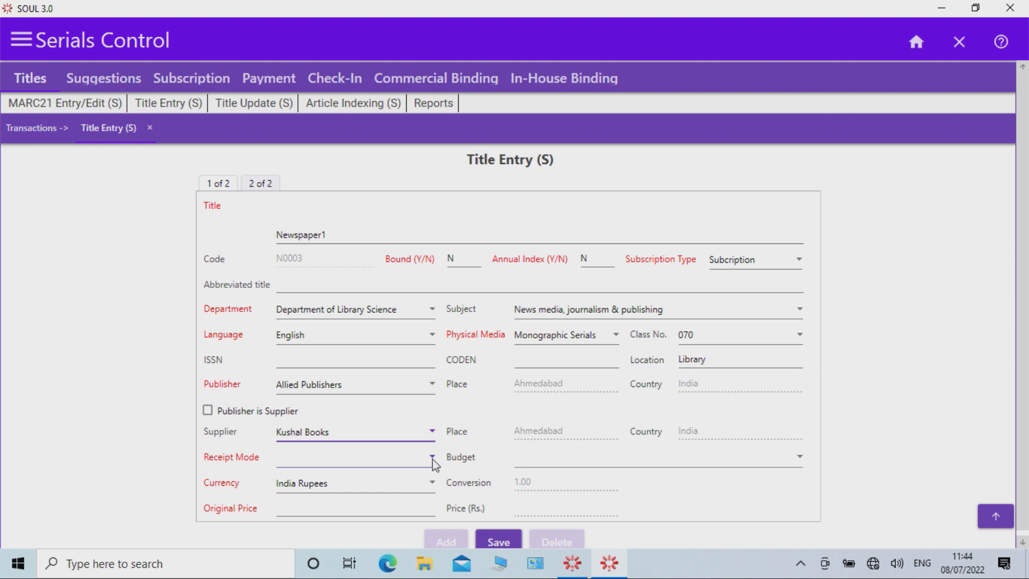
Set the receipt mode to Agent and the budget to Books 21-22(2021:2022)
click(433, 460)
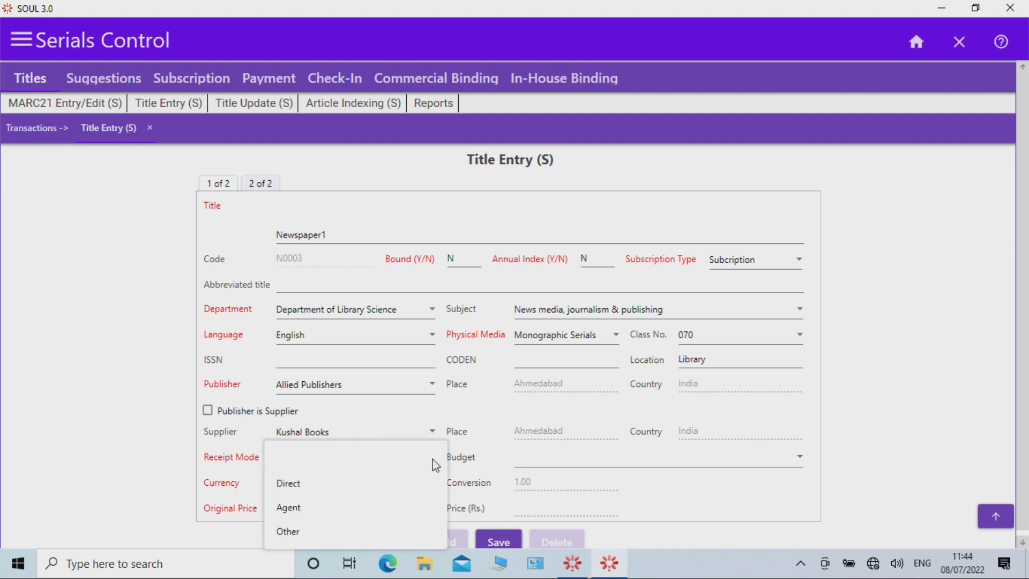
click(391, 507)
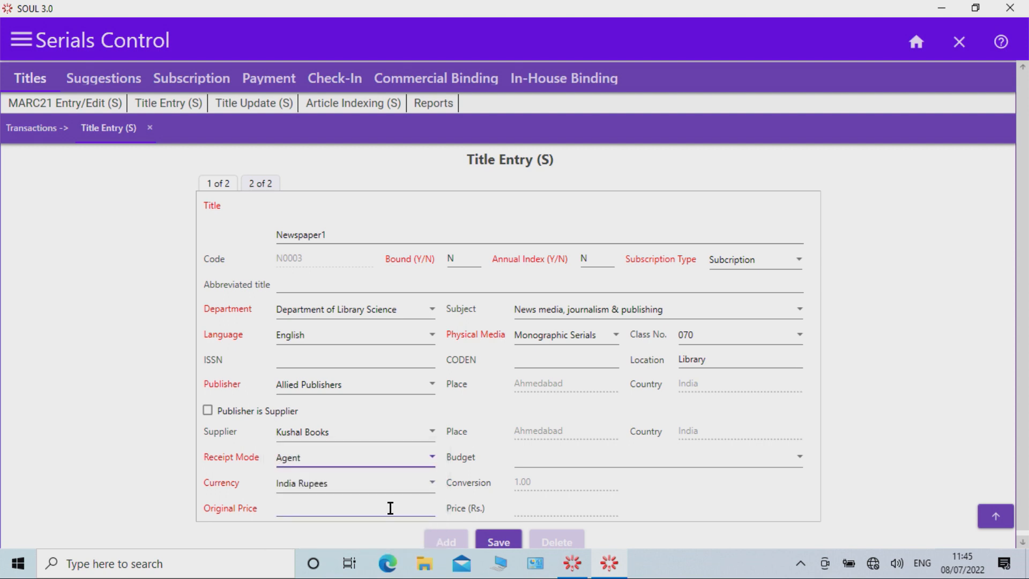
click(686, 464)
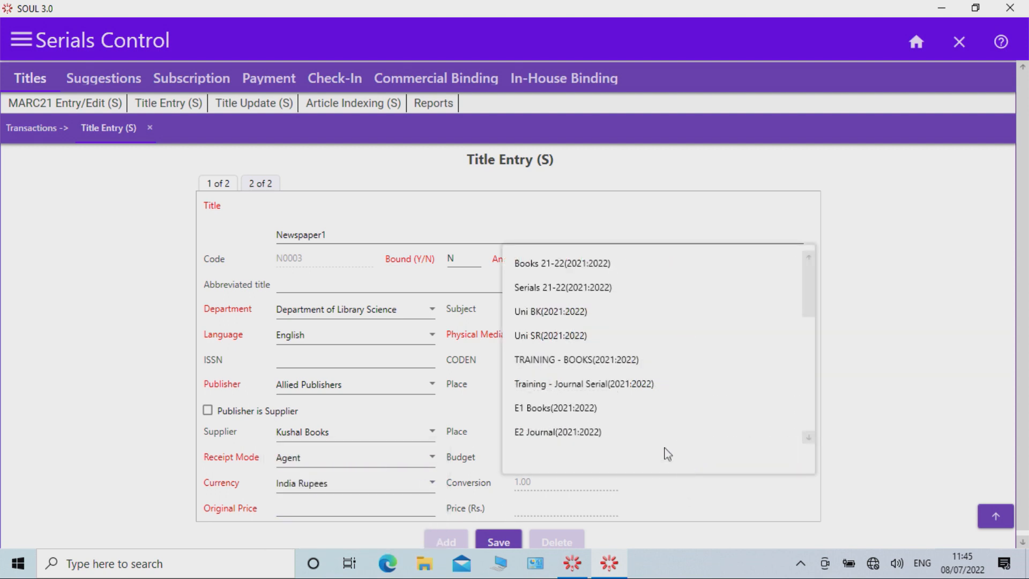
click(584, 271)
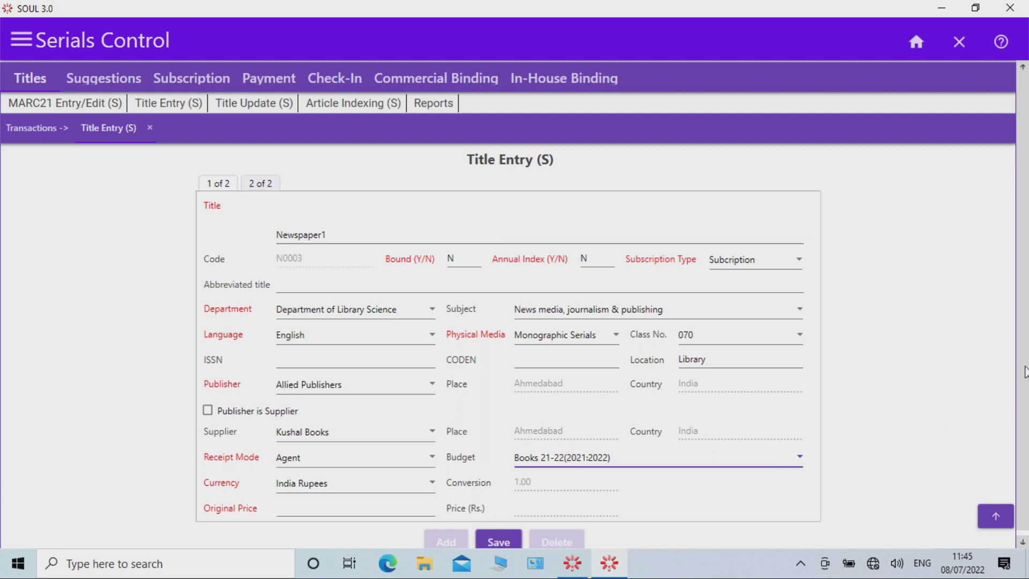
Enter 100 as the original price of the newspaper title
scroll(1020, 403, down, 1)
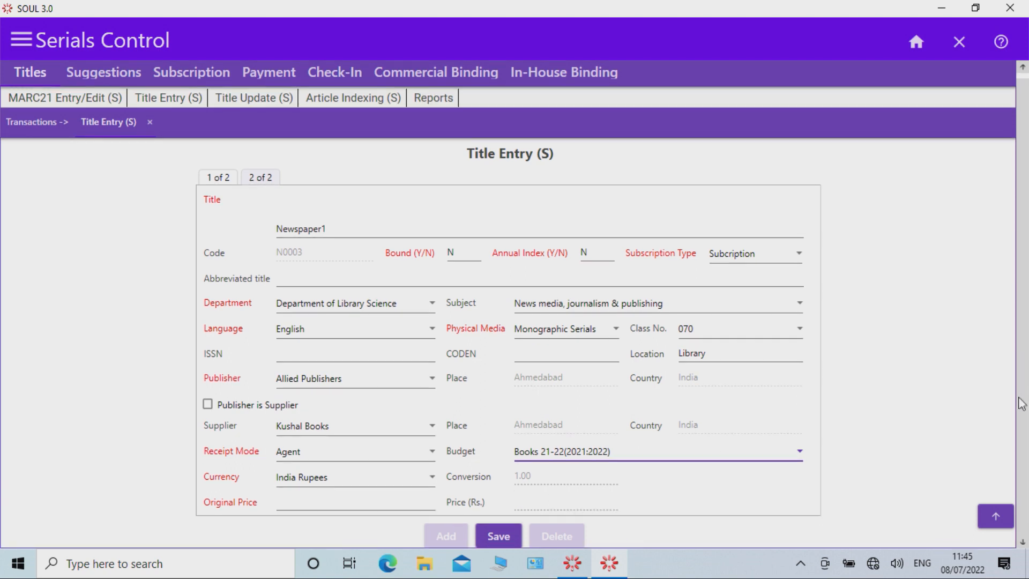
click(400, 503)
text(1)
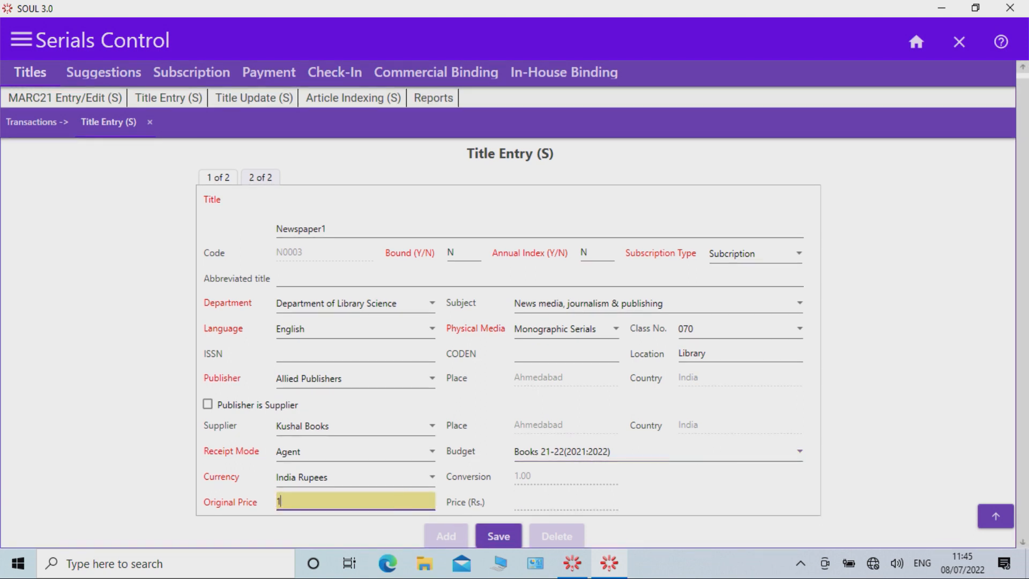
text(00)
On the second page of the entry, set delivery mode to Hand Delivery, status to Active and frequency to Daily
click(274, 179)
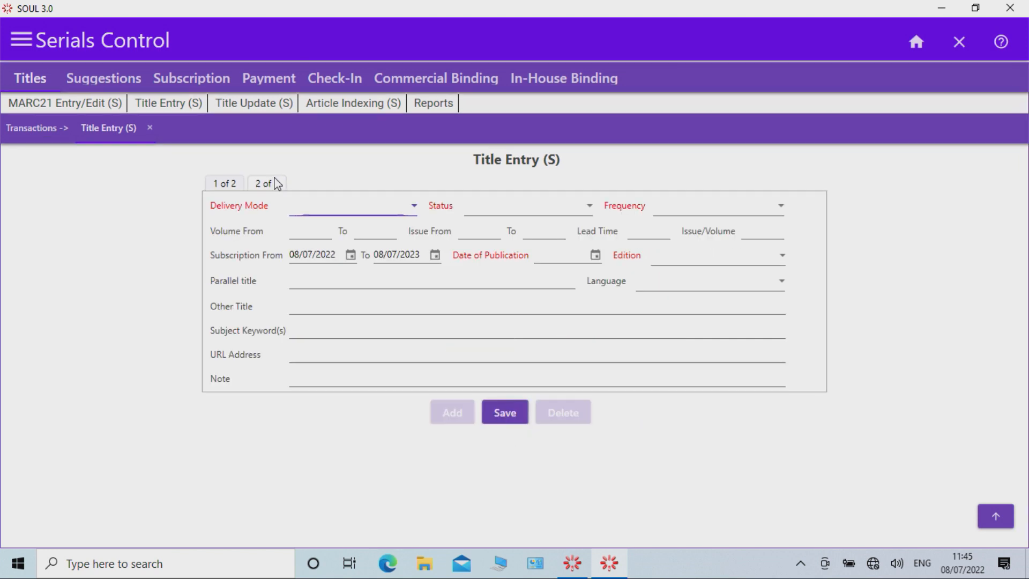
click(414, 208)
click(397, 278)
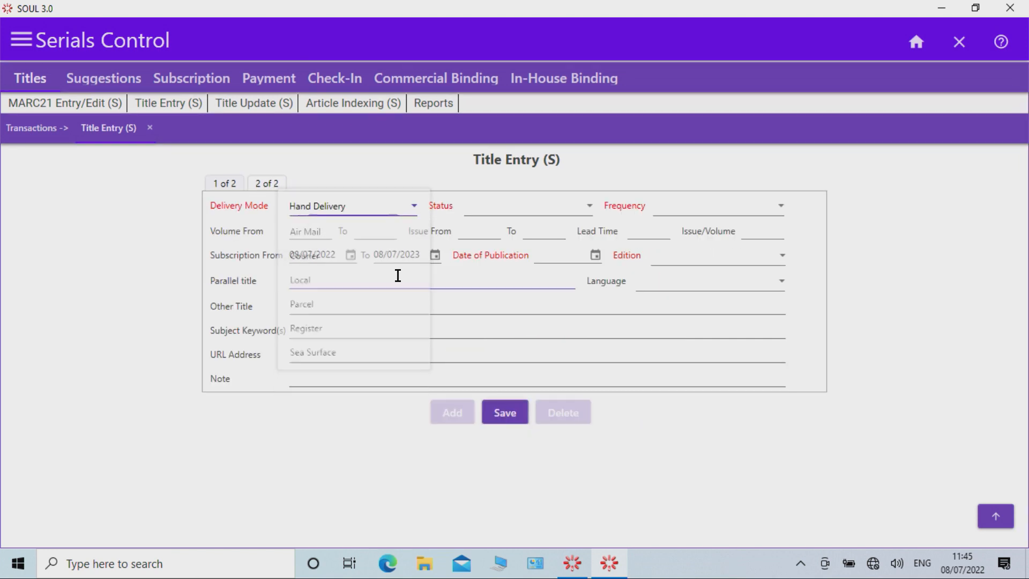
click(587, 207)
click(570, 232)
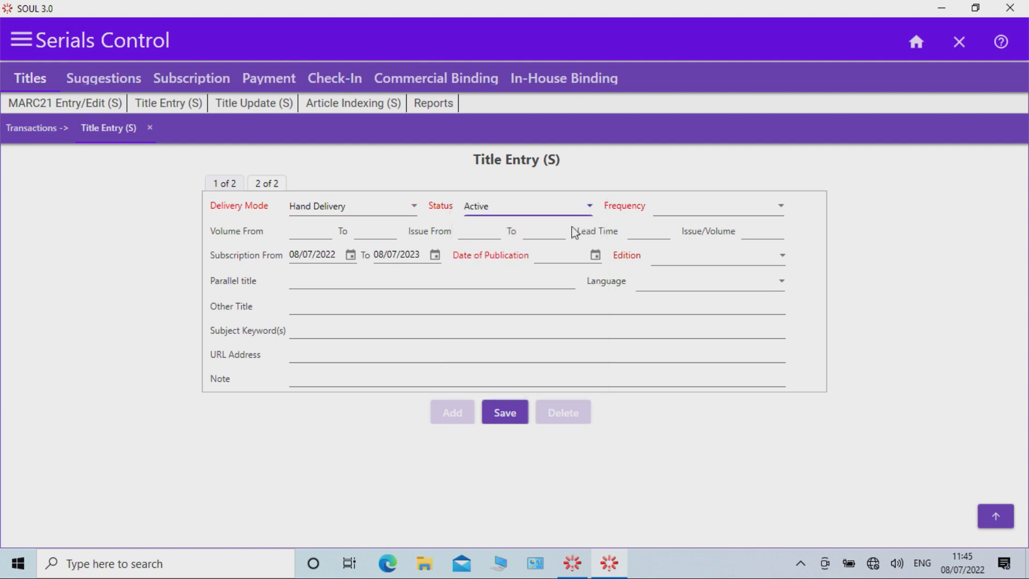
click(778, 208)
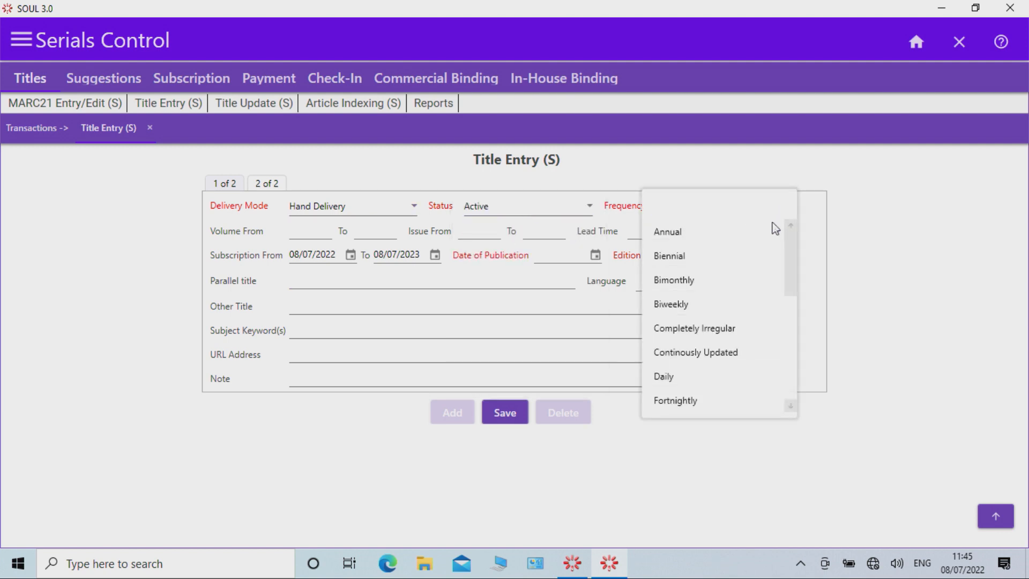
click(723, 377)
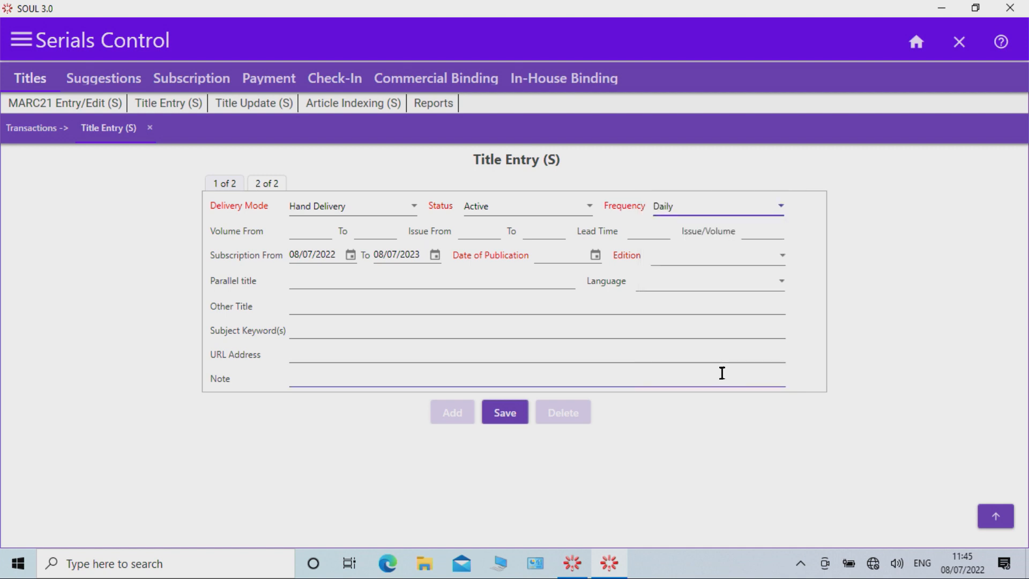
Set the volume range from 1 to 1 and the issue range from 1 to 31
click(320, 232)
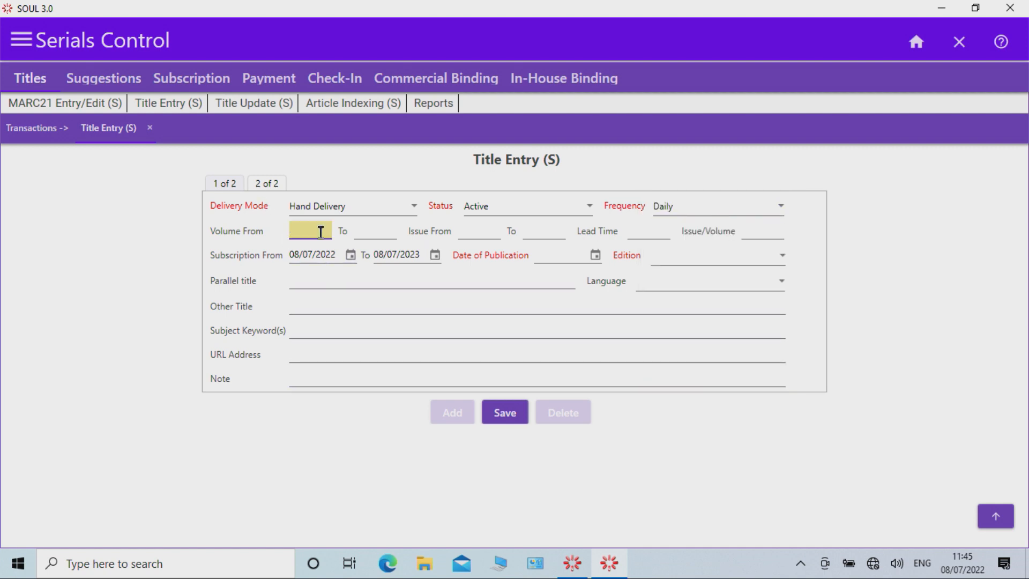
text(1)
key(Tab)
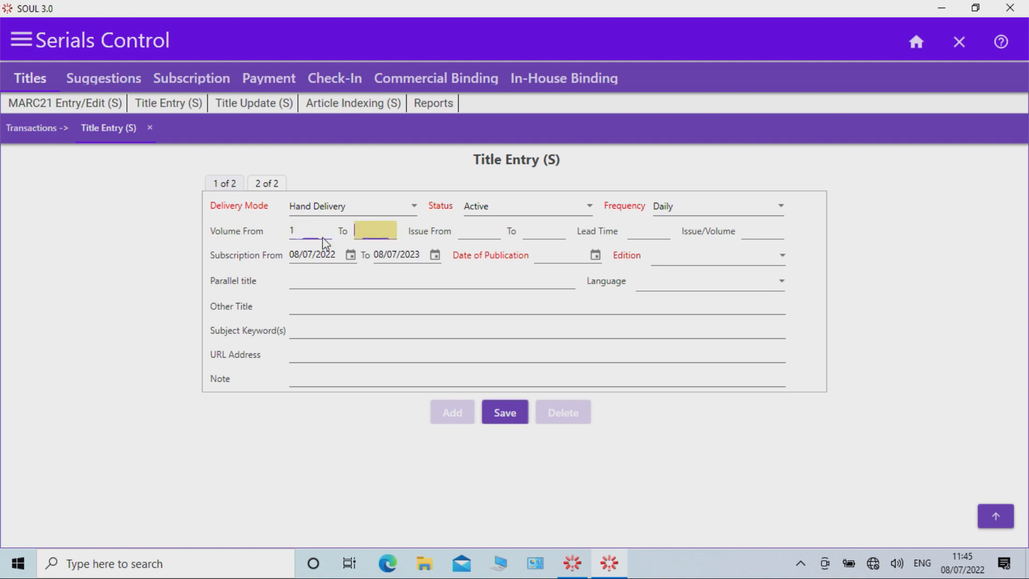
text(1)
click(470, 233)
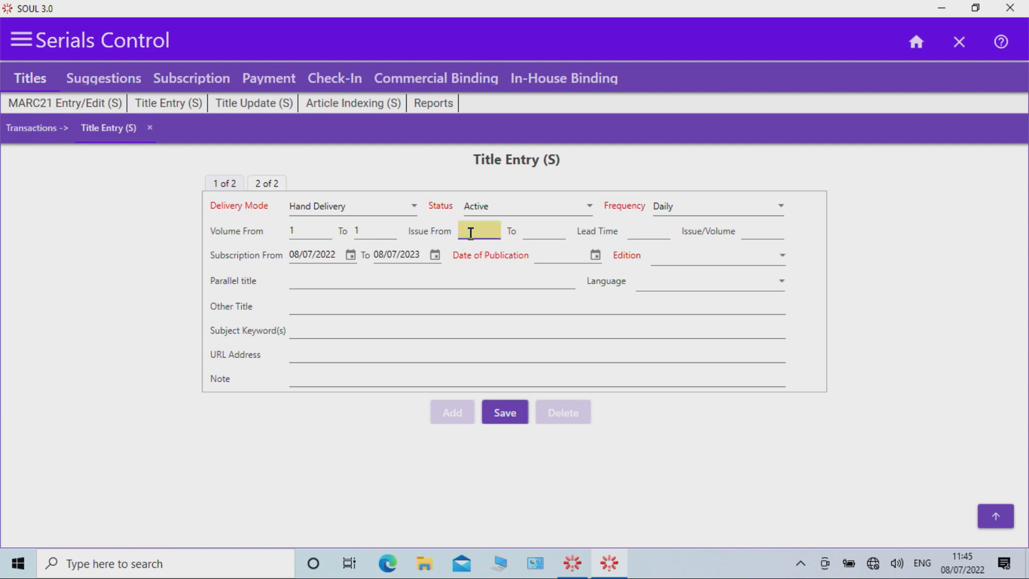
text(1)
click(538, 231)
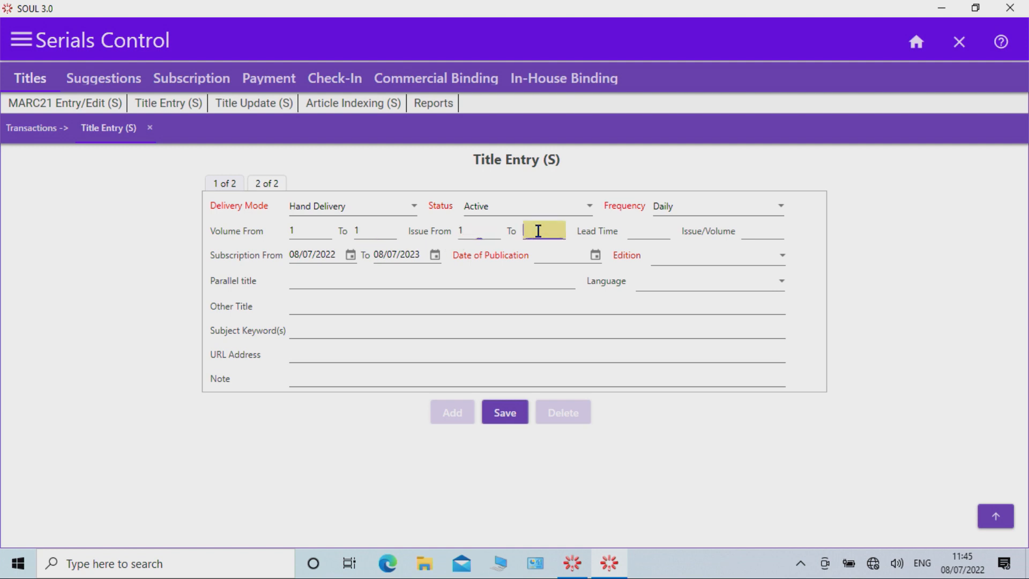
text(31)
Set the lead time to 0 and the issues per volume to 31
click(637, 229)
text(0)
click(753, 230)
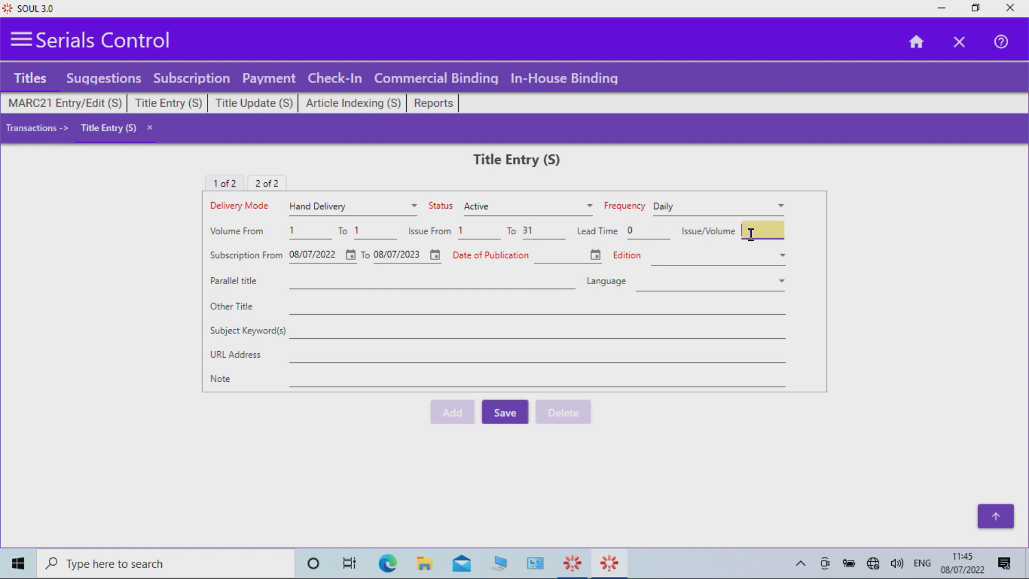
text(31)
Set the subscription start date to 01/01/2022
click(299, 254)
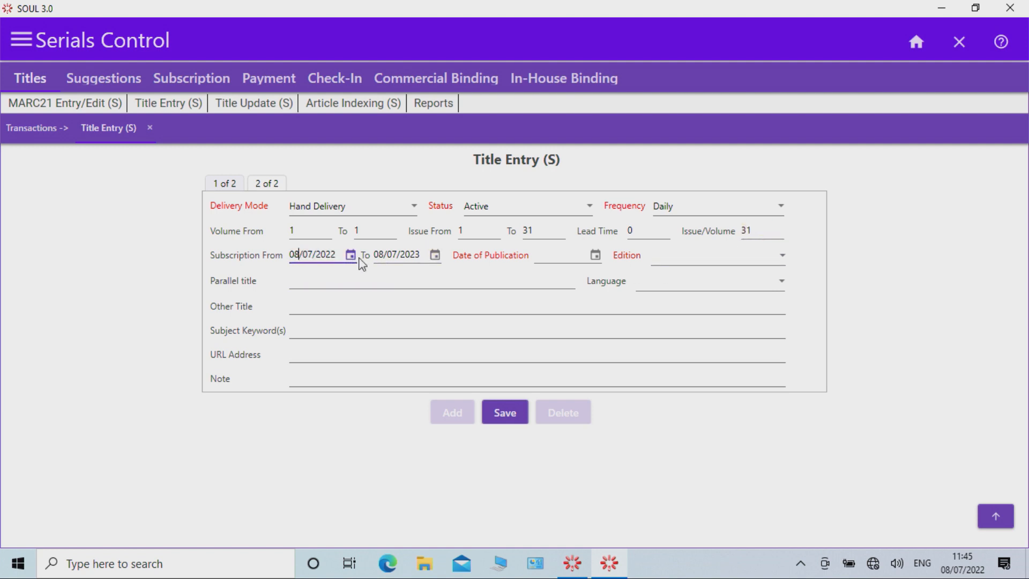
key(BackSpace)
text(1)
key(BackSpace)
text(1)
Set the subscription end date to 31/01/2022
click(385, 253)
key(BackSpace)
key(BackSpace)
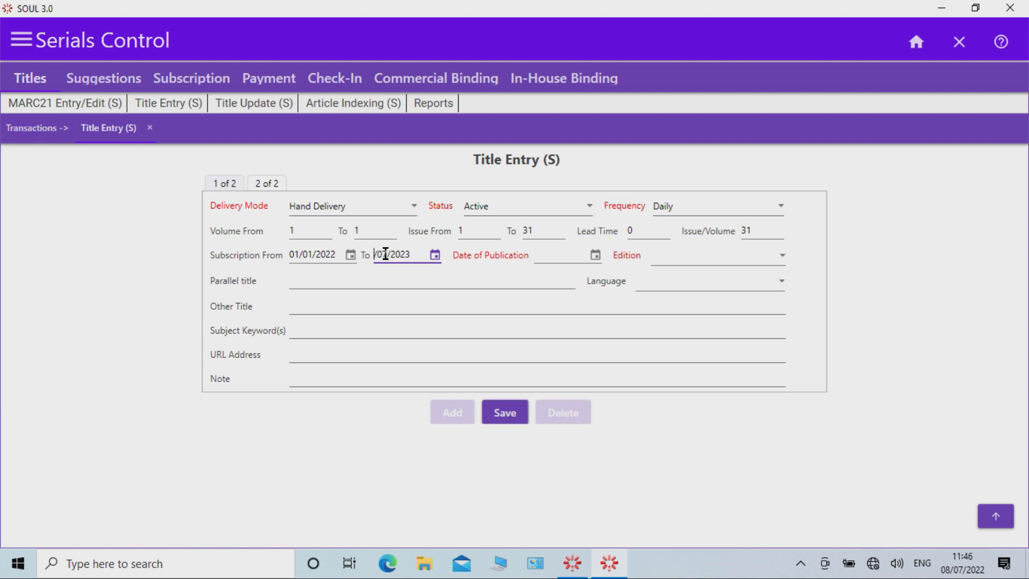
text(31)
key(BackSpace)
text(1)
key(Right)
key(Right)
key(Right)
key(Right)
key(Right)
key(BackSpace)
text(2)
Pick 01/01/2022 as the date of publication
click(596, 256)
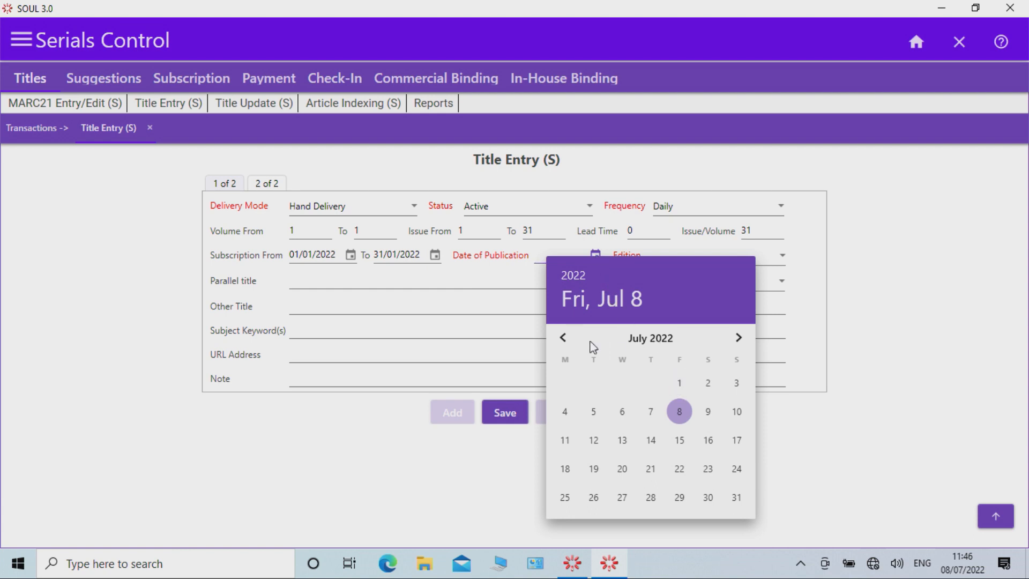
click(566, 339)
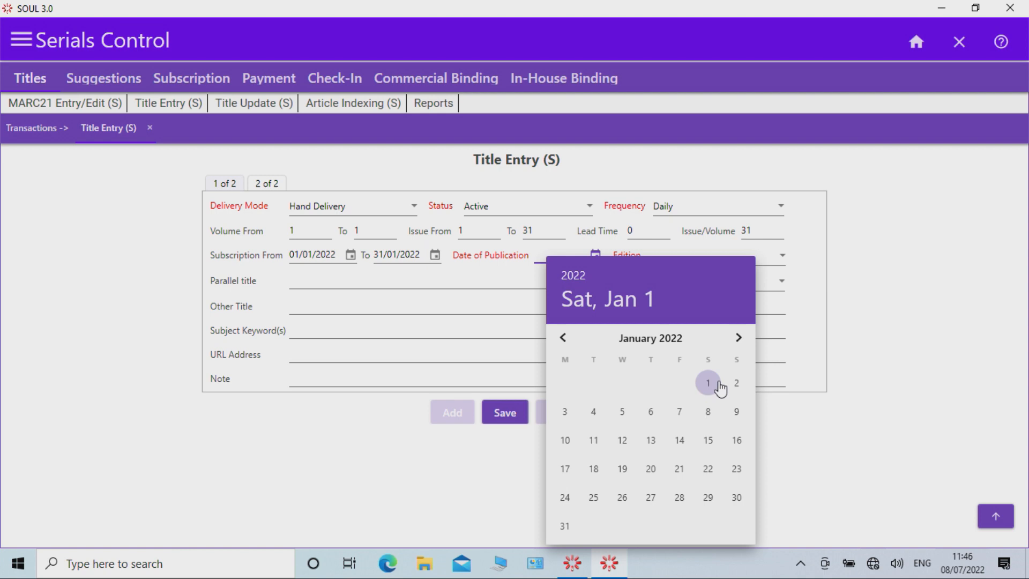
click(710, 382)
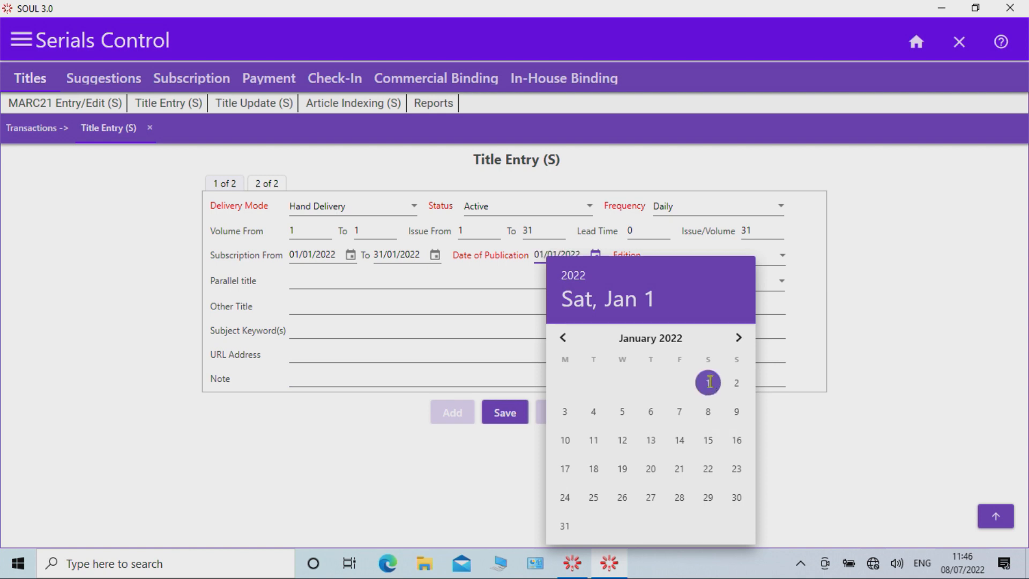
Set the title's edition to Indian and its language to English
click(781, 259)
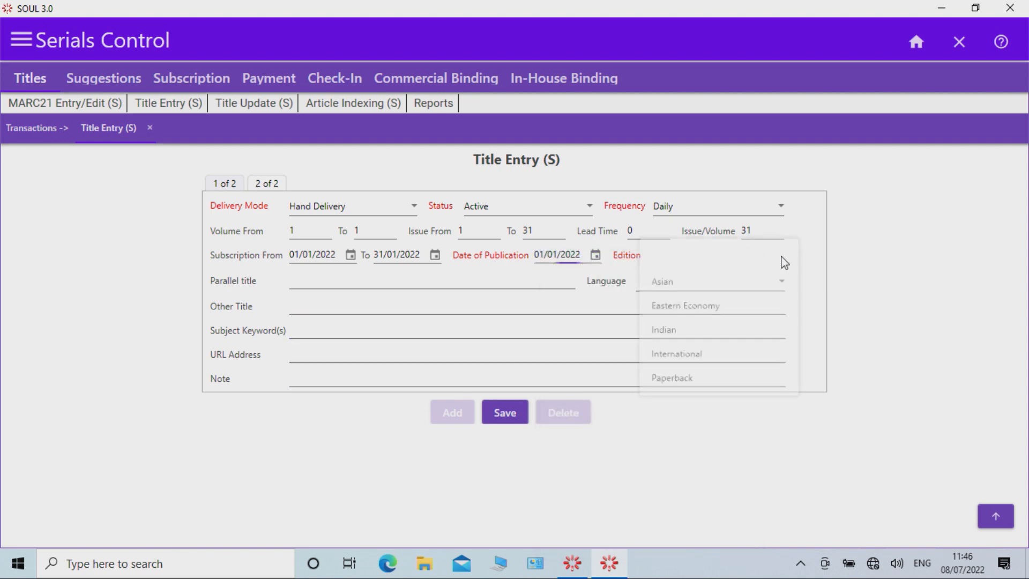
click(753, 337)
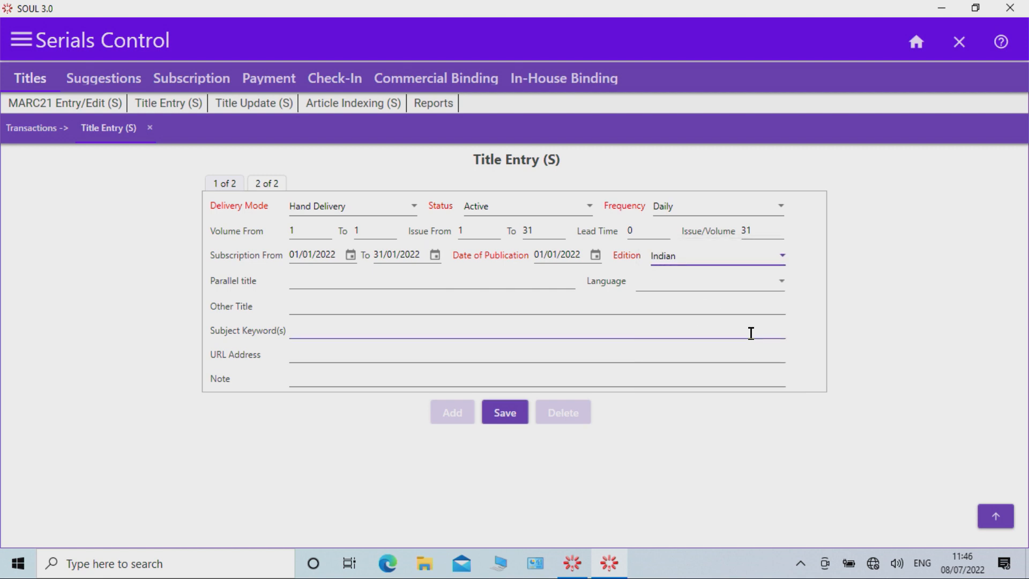
click(782, 284)
scroll(750, 375, down, 20)
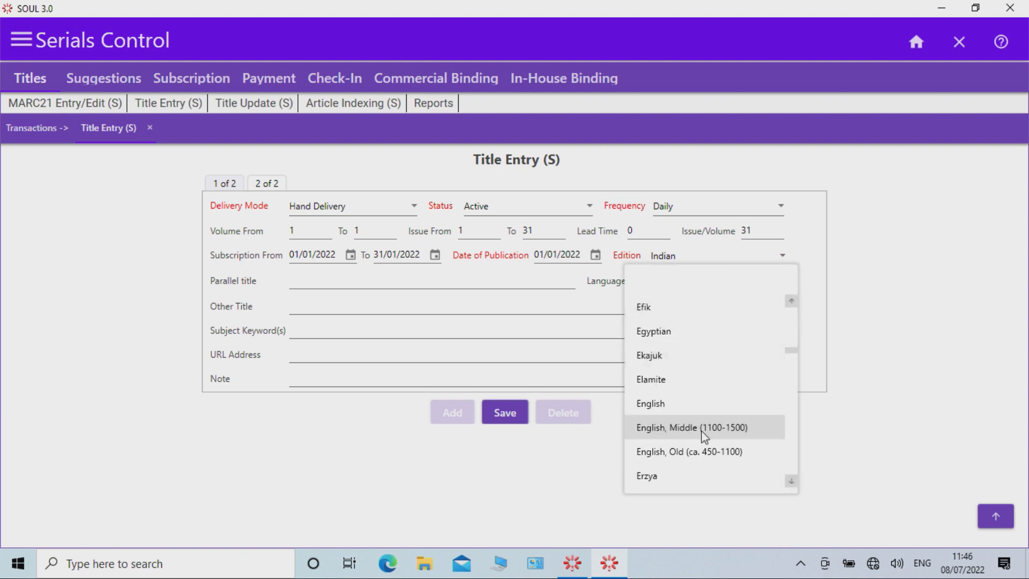
click(691, 405)
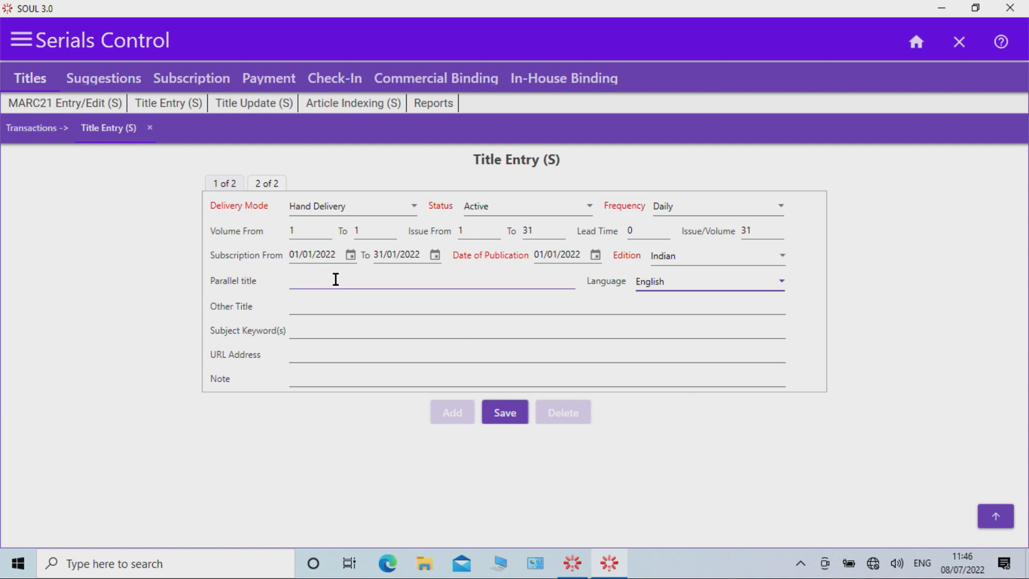
click(340, 306)
click(337, 330)
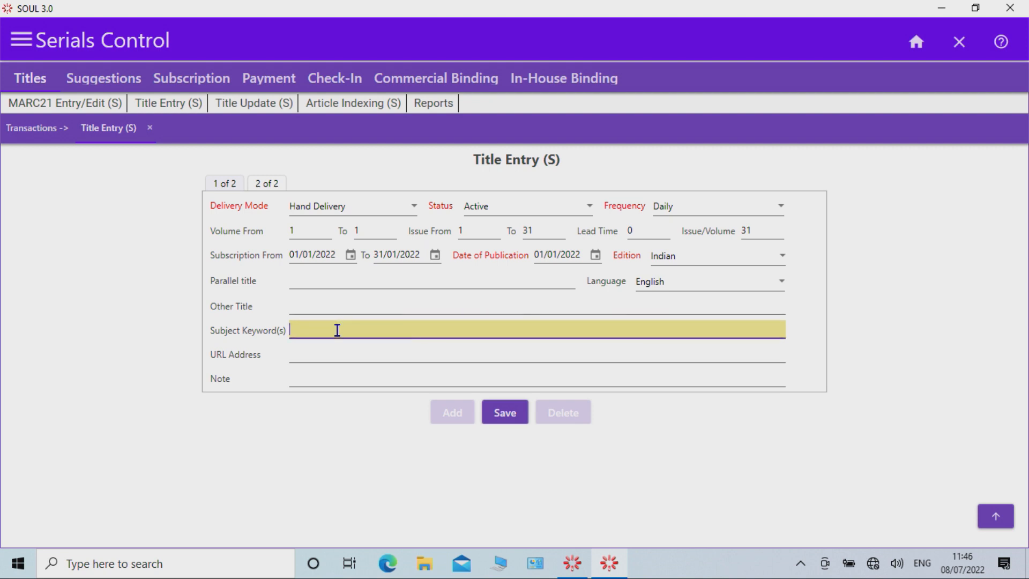
click(331, 355)
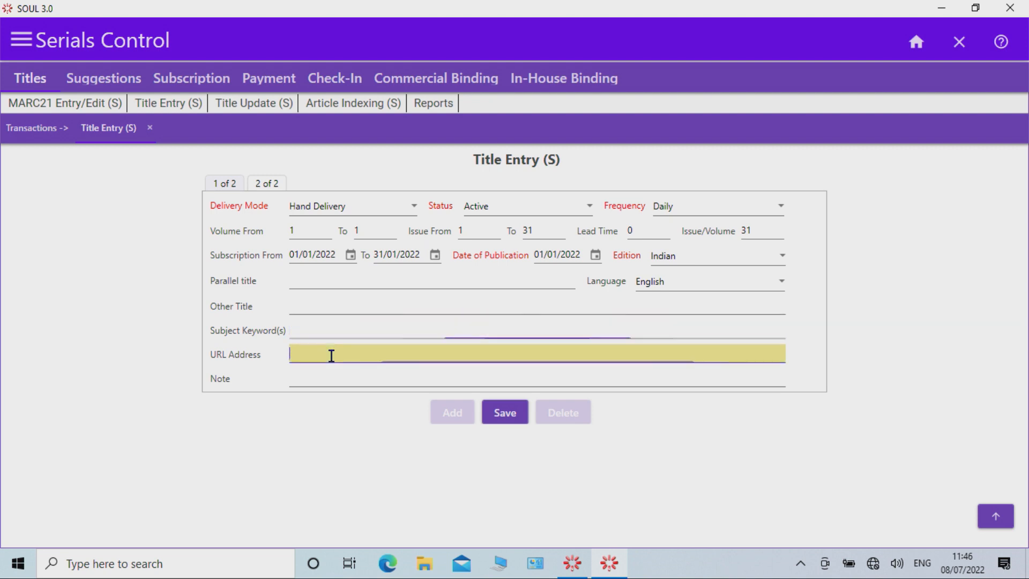
click(326, 375)
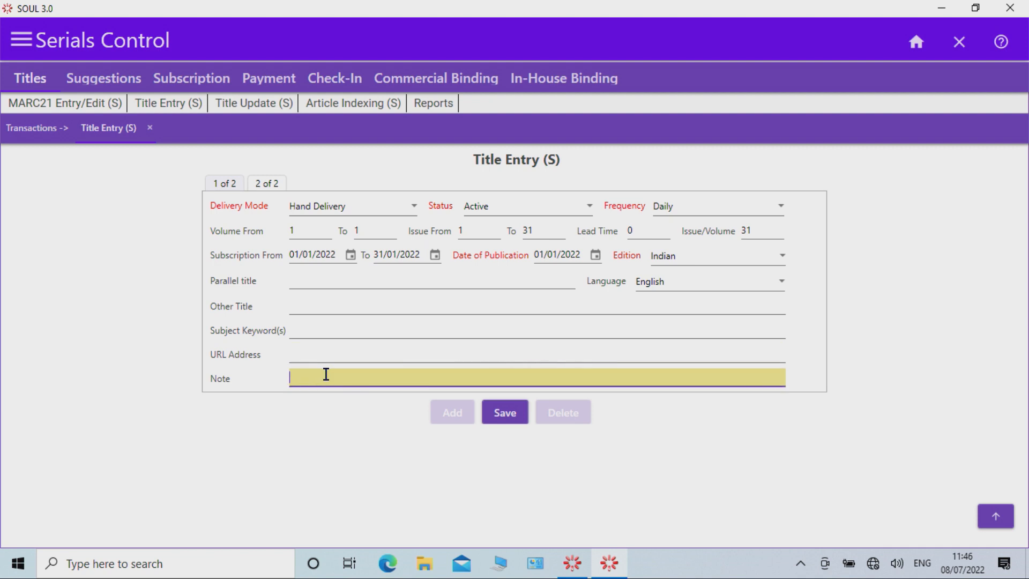
Save the newspaper's title entry, acknowledge the messages and close the entry form
click(500, 417)
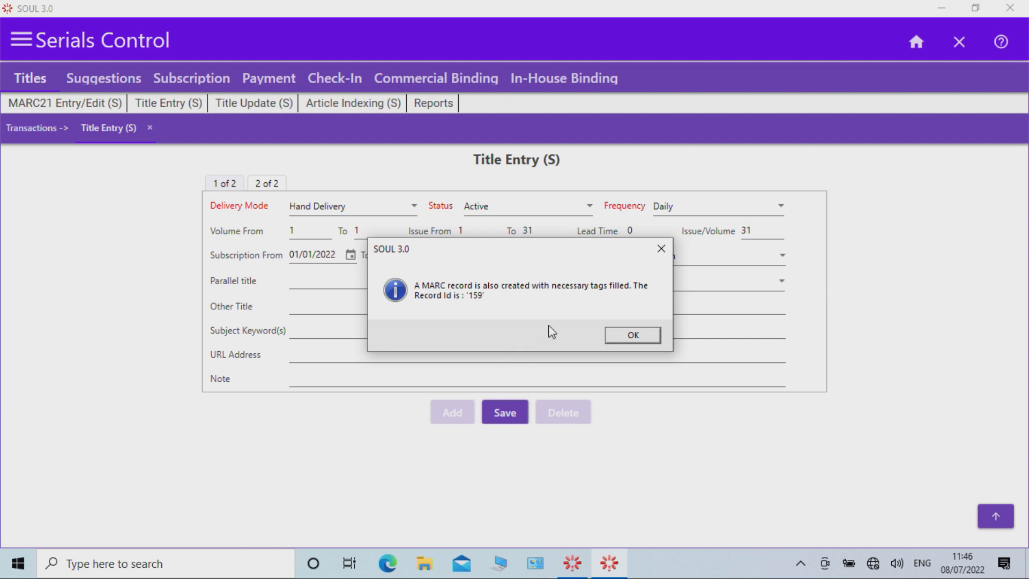
click(650, 336)
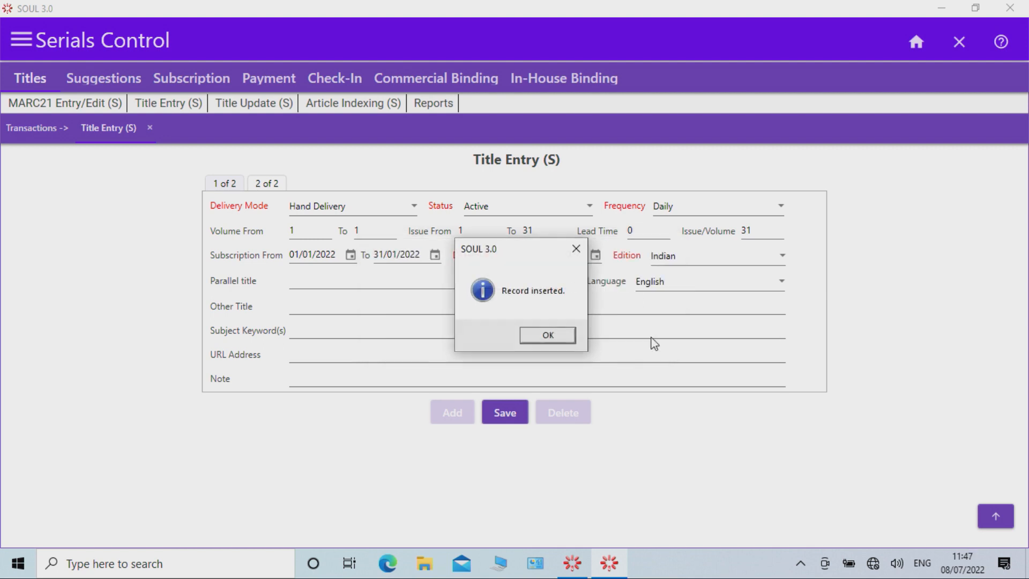
click(567, 339)
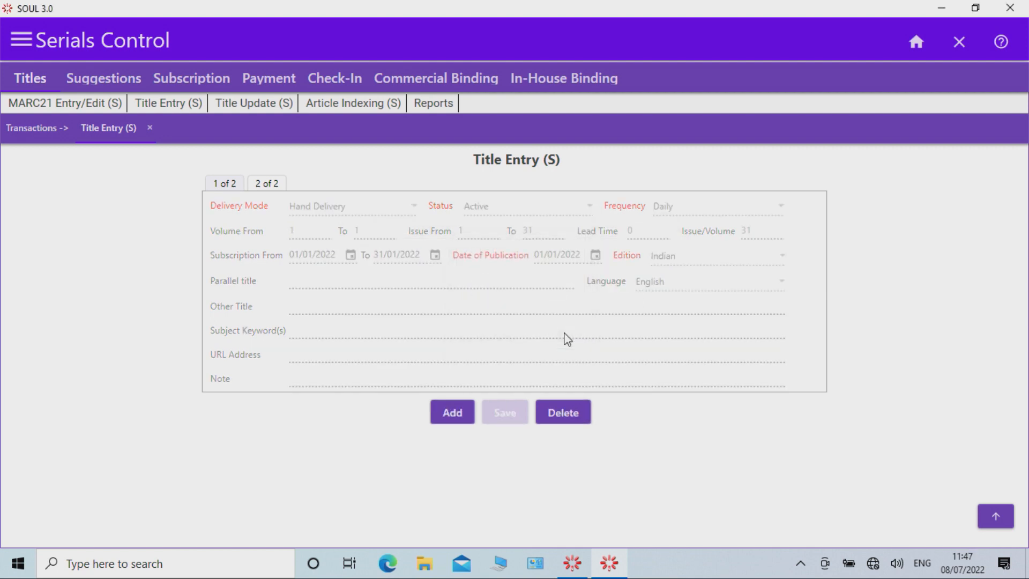
click(149, 128)
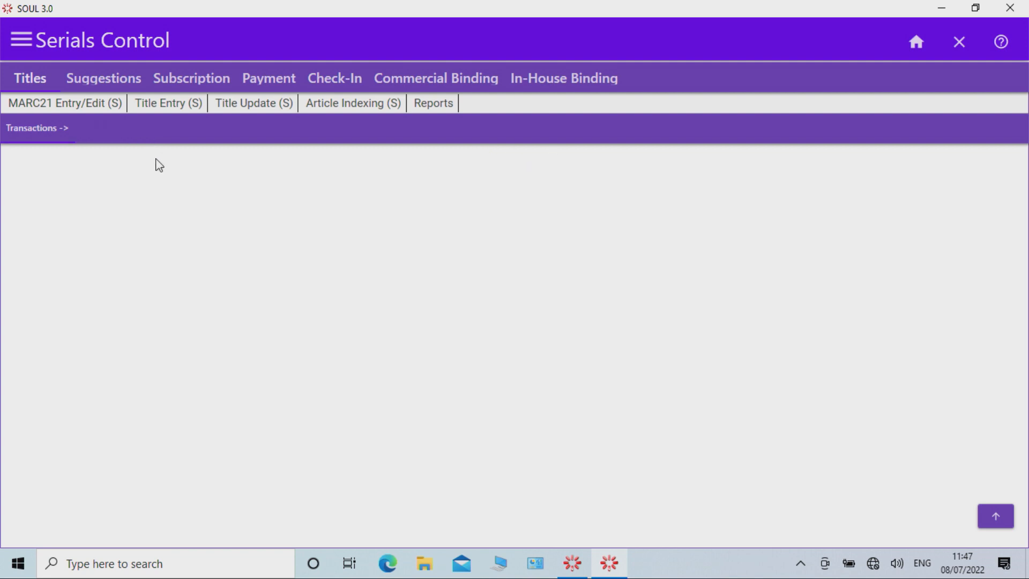
Open the serials subscription order process for a new order
click(194, 81)
click(79, 105)
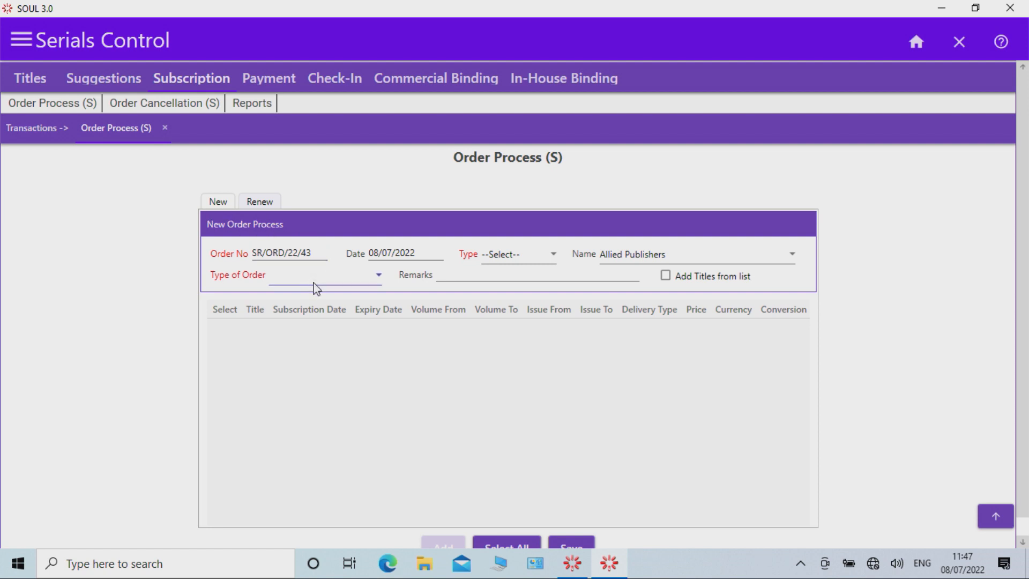
triple_click(324, 251)
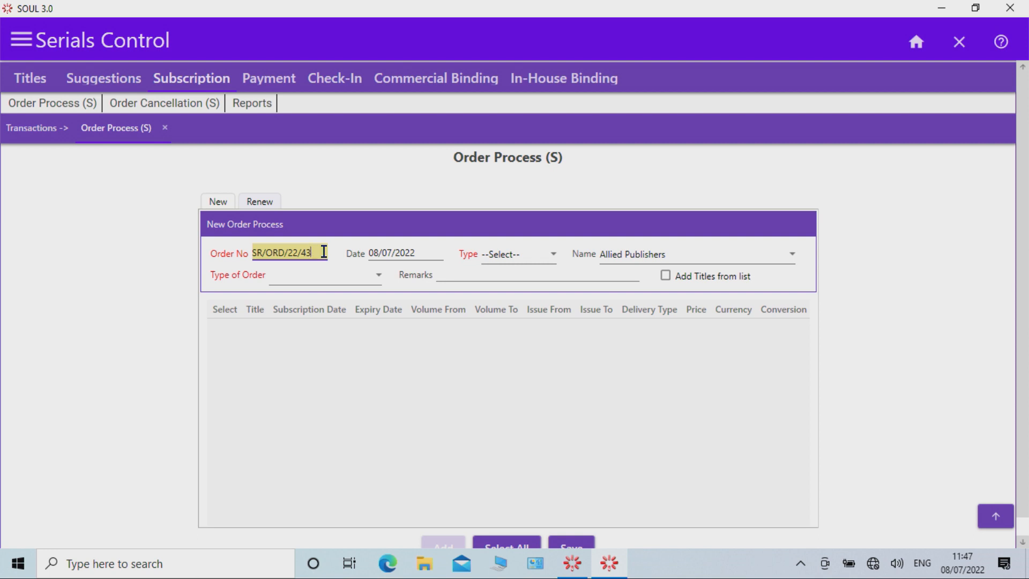
click(379, 278)
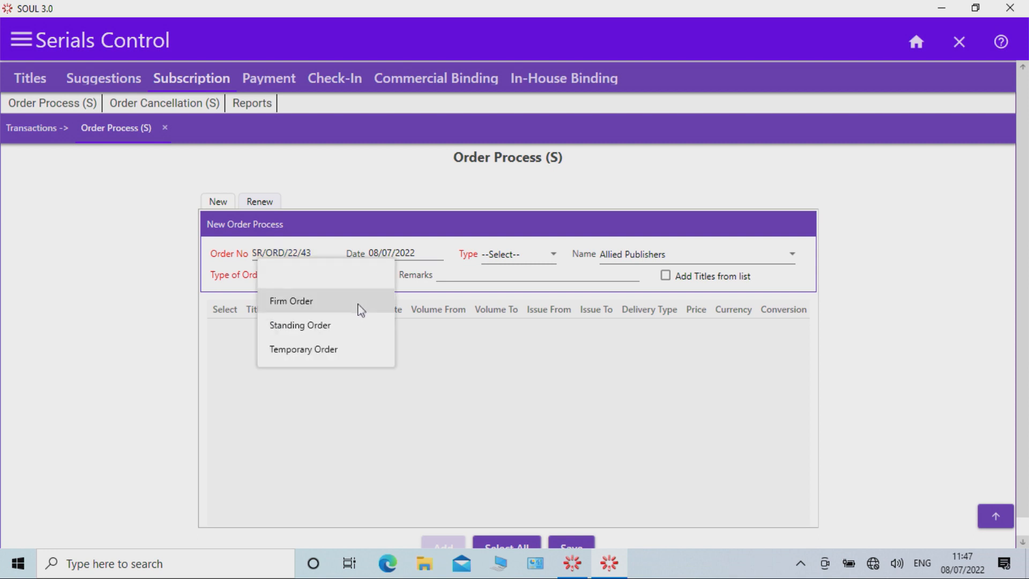
Set the new order's type to Publisher with Allied Publishers as the name, and make it a Standing Order
click(523, 256)
click(516, 303)
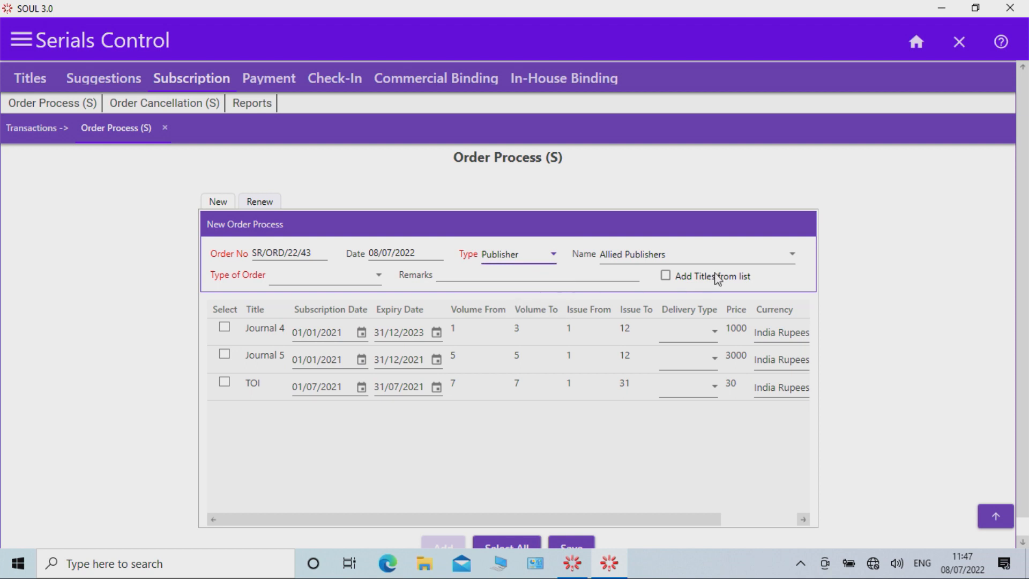
click(771, 264)
click(771, 265)
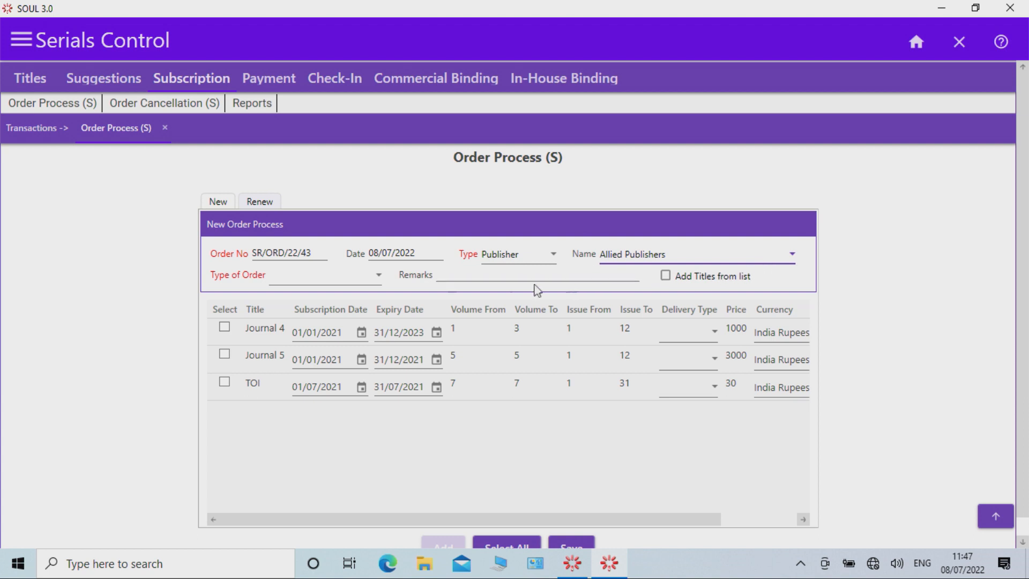
click(377, 276)
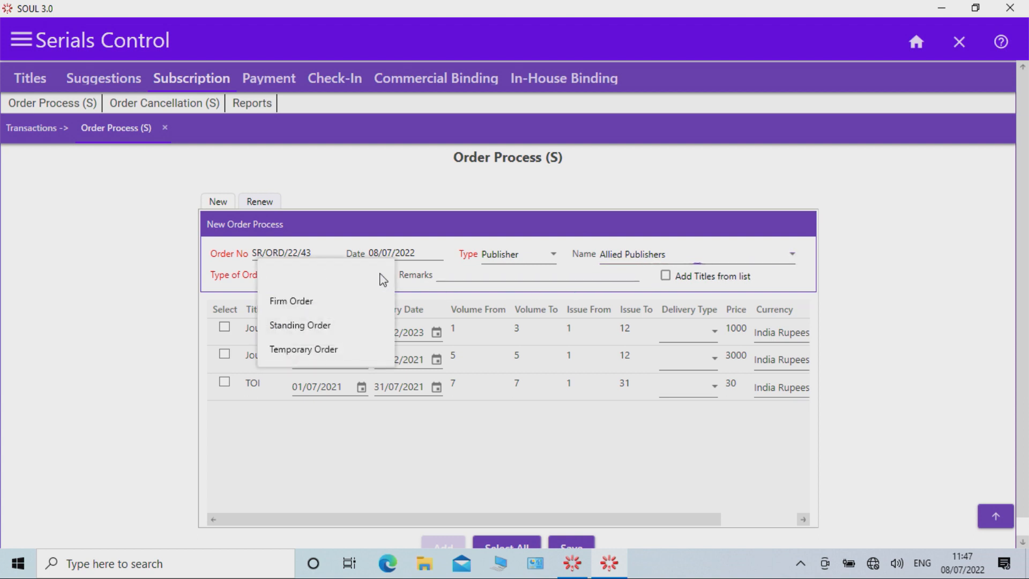
click(362, 324)
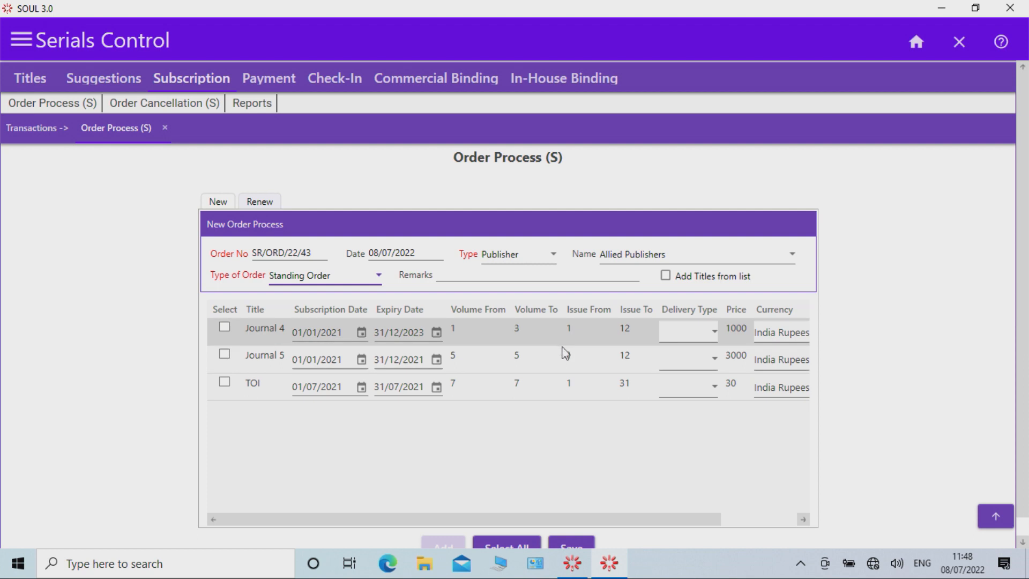
Enable adding titles from the list and add Newspaper1 to the order
scroll(925, 390, down, 1)
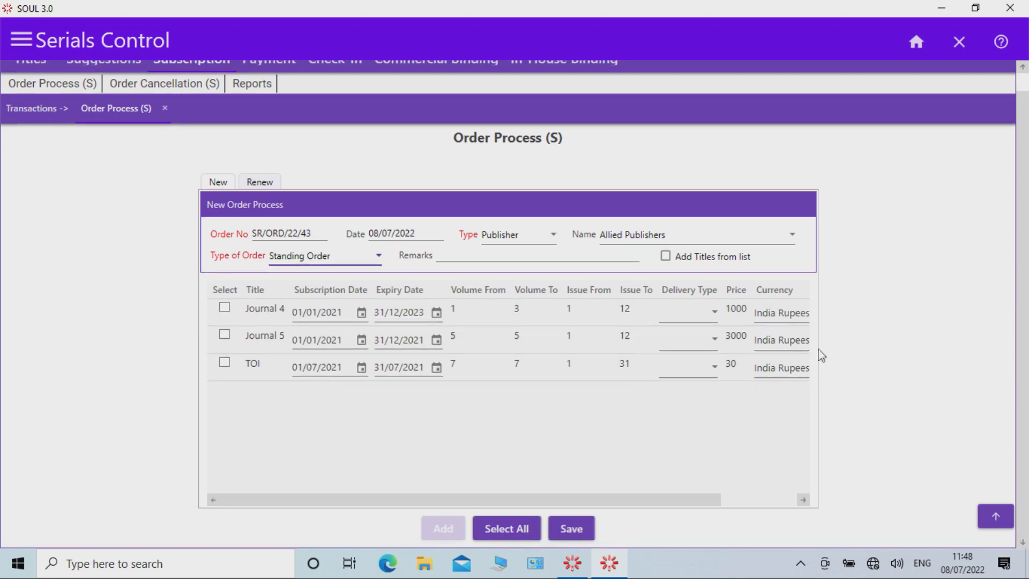
click(666, 256)
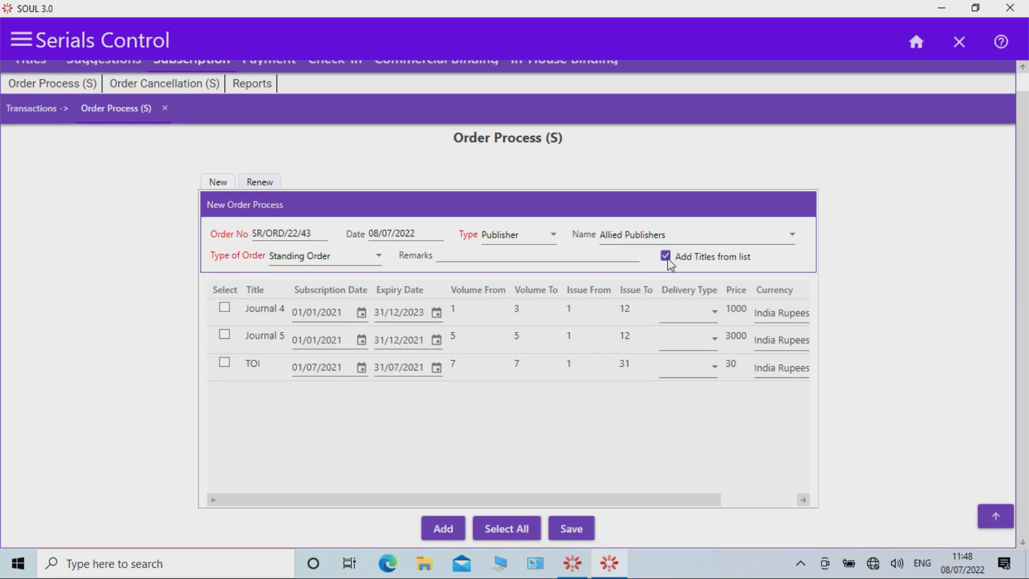
click(448, 531)
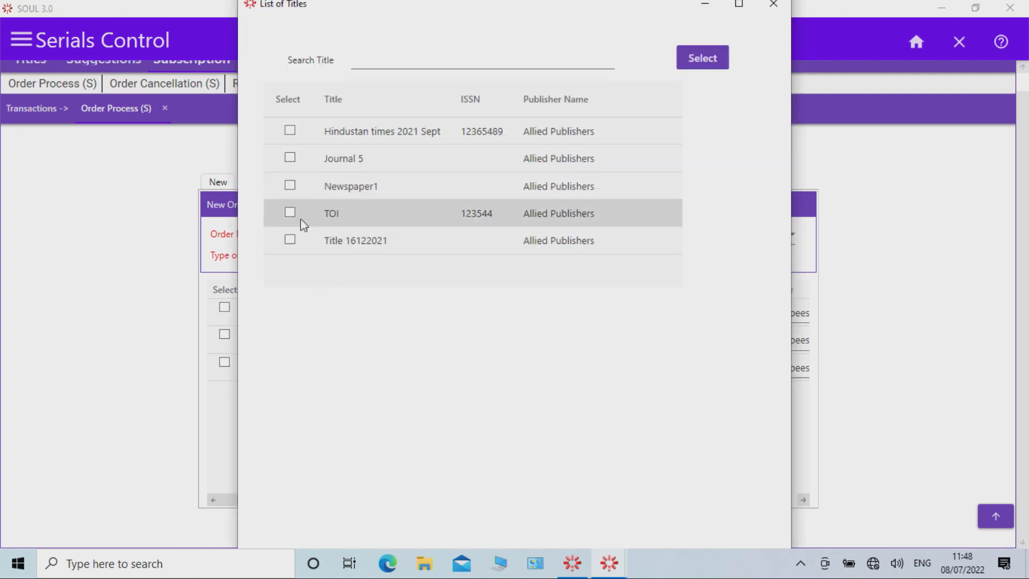
click(290, 186)
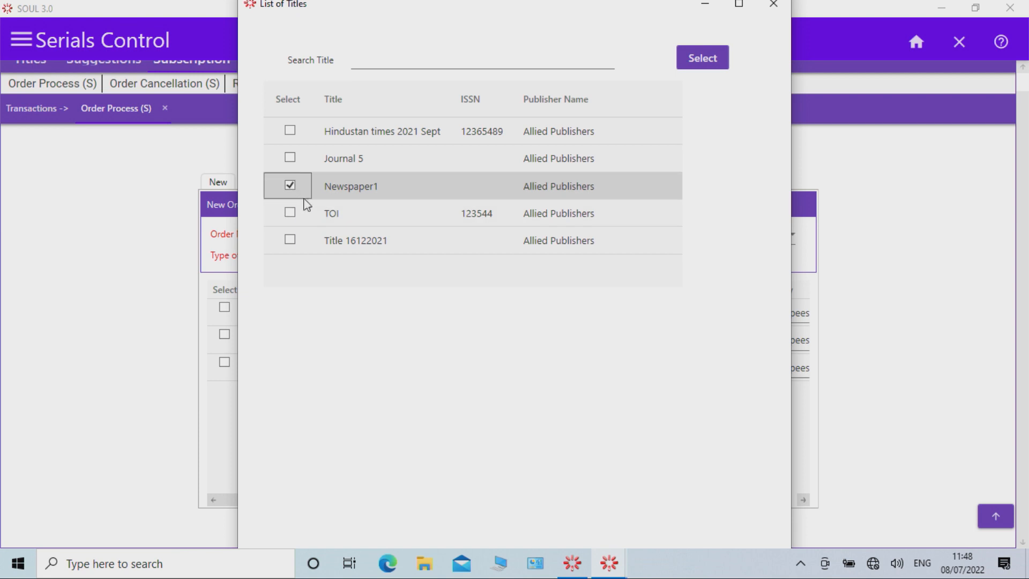
click(711, 64)
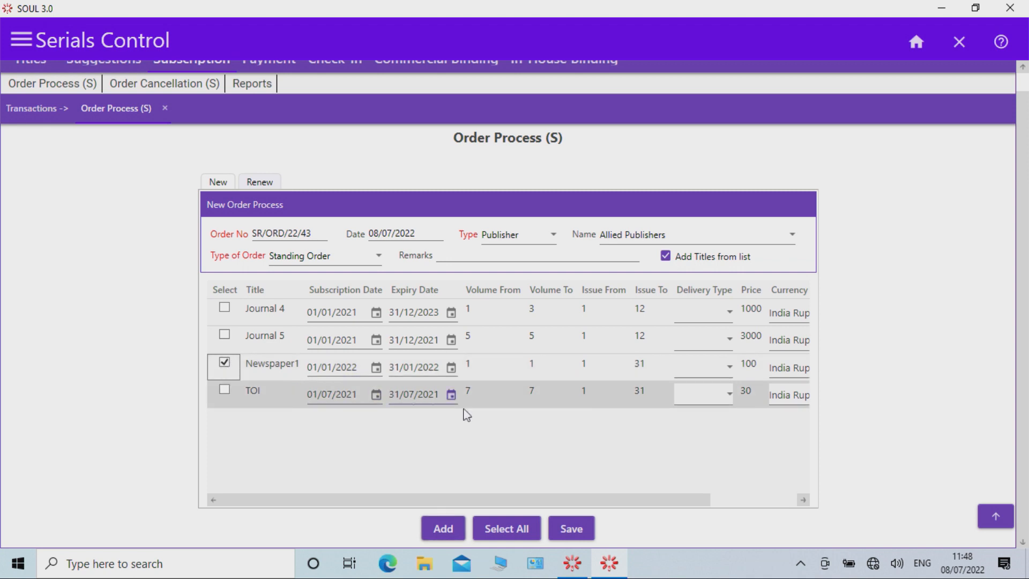
Set the delivery type of Newspaper1 in the order to Hand Delivery
click(730, 371)
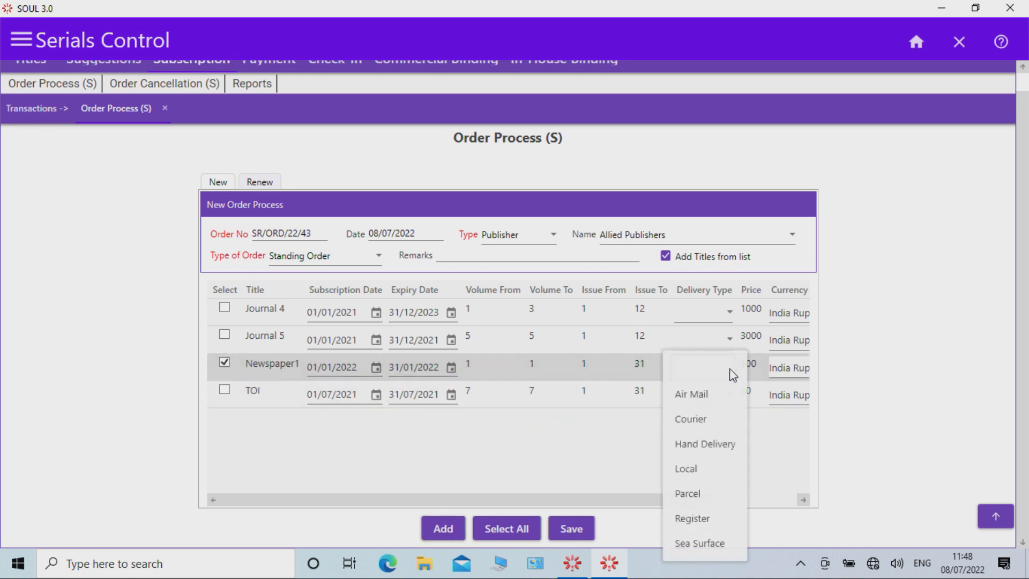
click(708, 445)
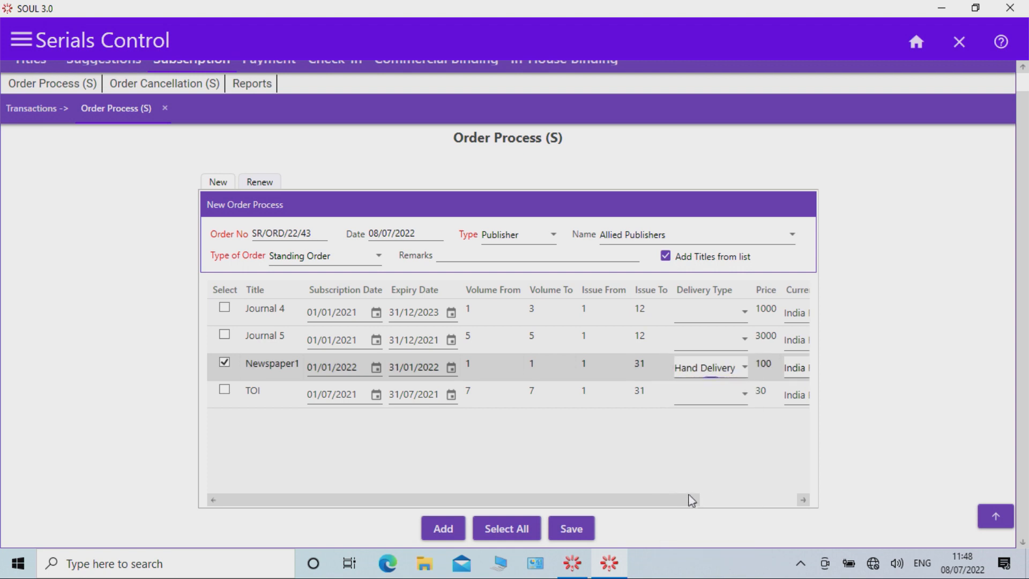
drag(678, 500, 753, 506)
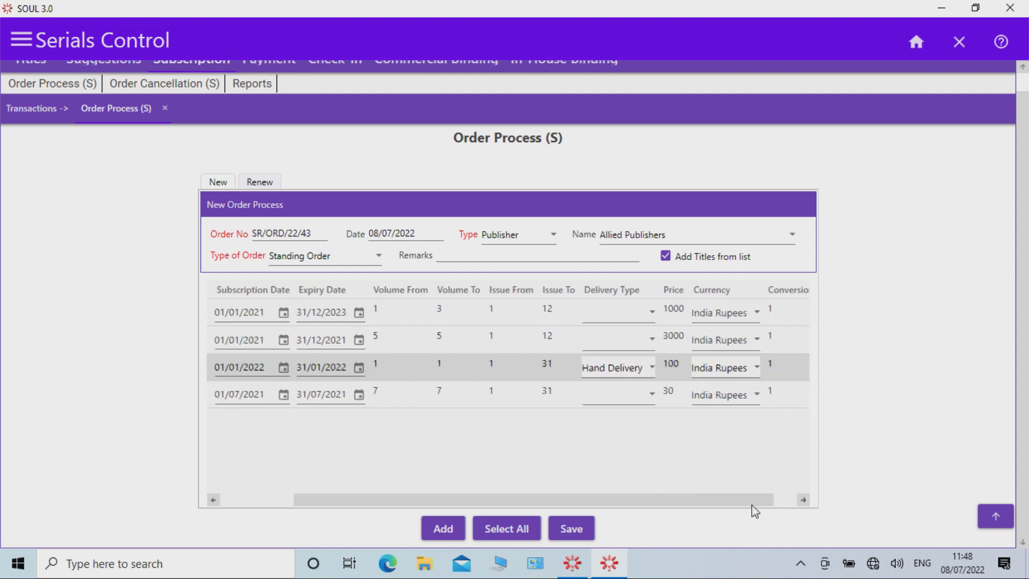
Save the order with a price per issue of 5 for Newspaper1 and acknowledge the message
click(583, 529)
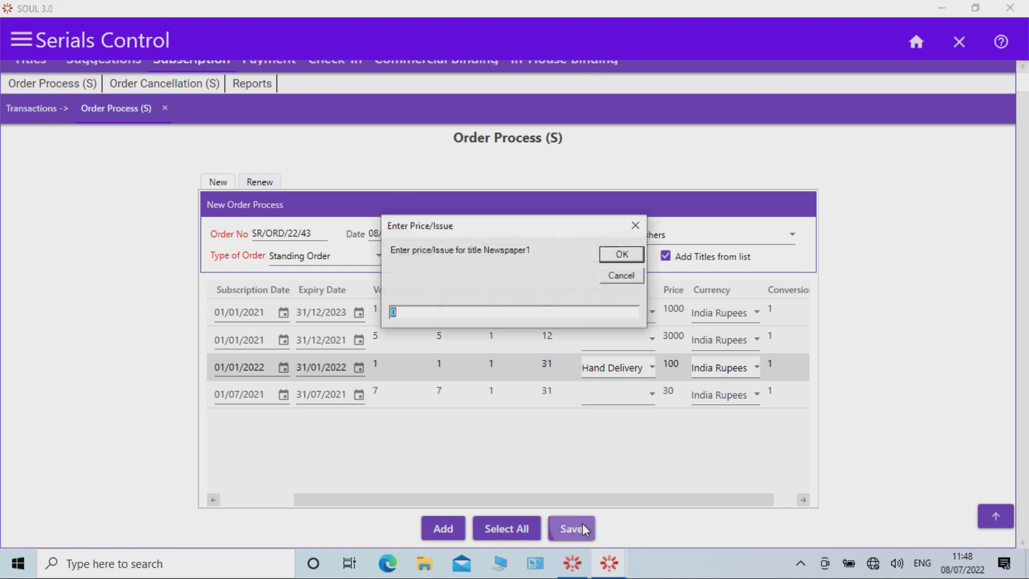
click(420, 312)
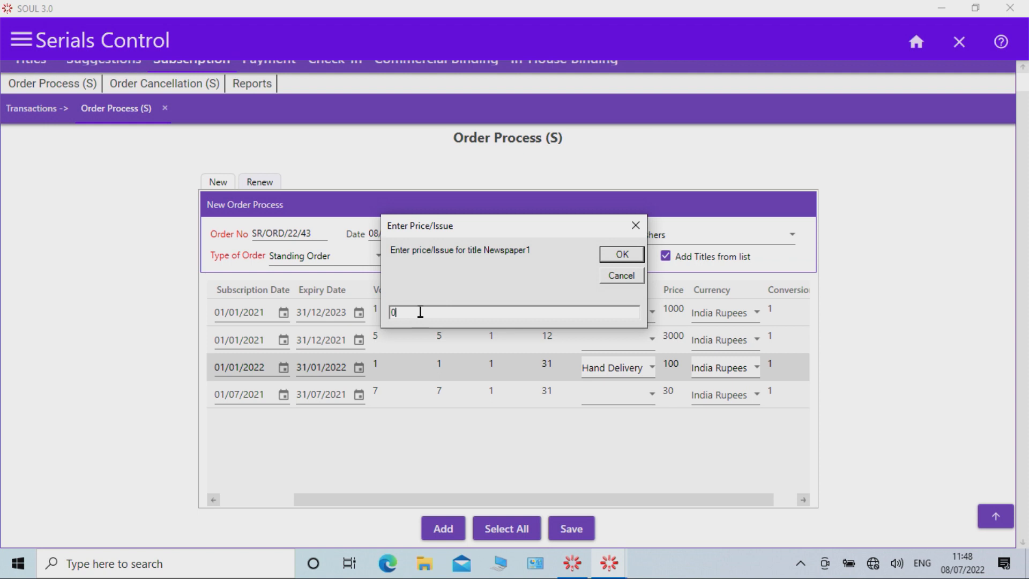
key(BackSpace)
text(5)
click(623, 255)
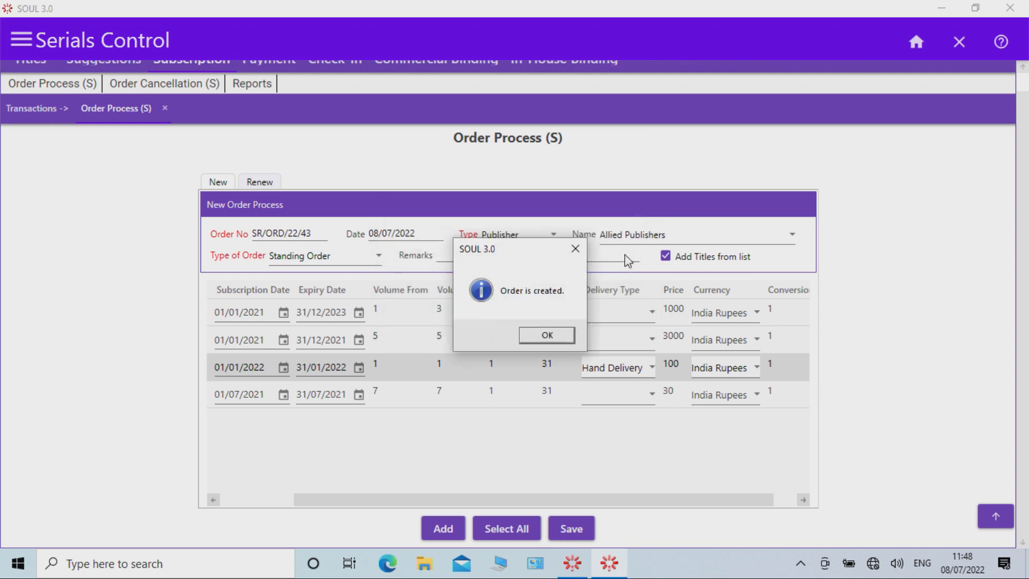
click(547, 336)
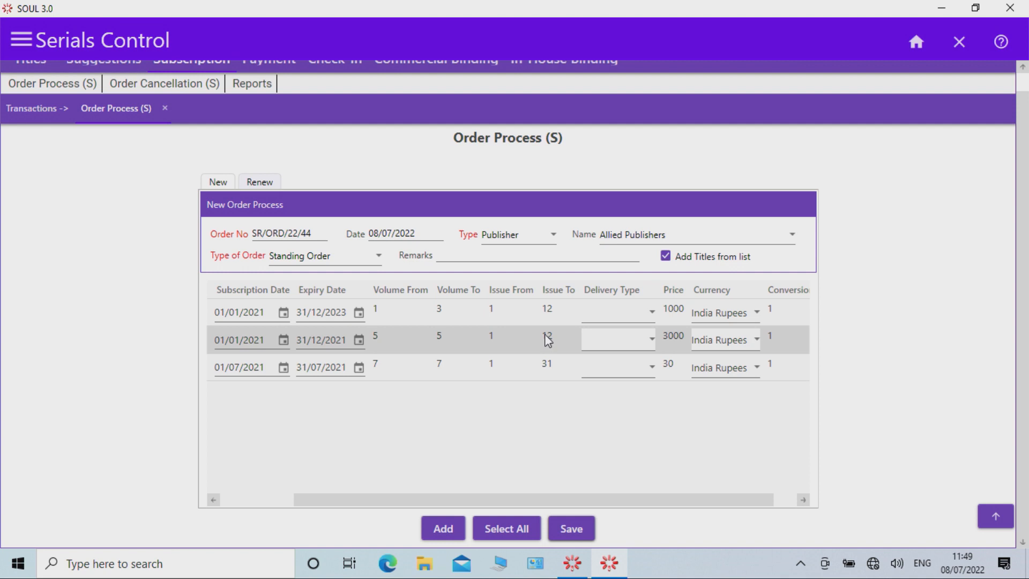
Close the order process and open Newspaper1 for generating a new check-in schedule
click(165, 109)
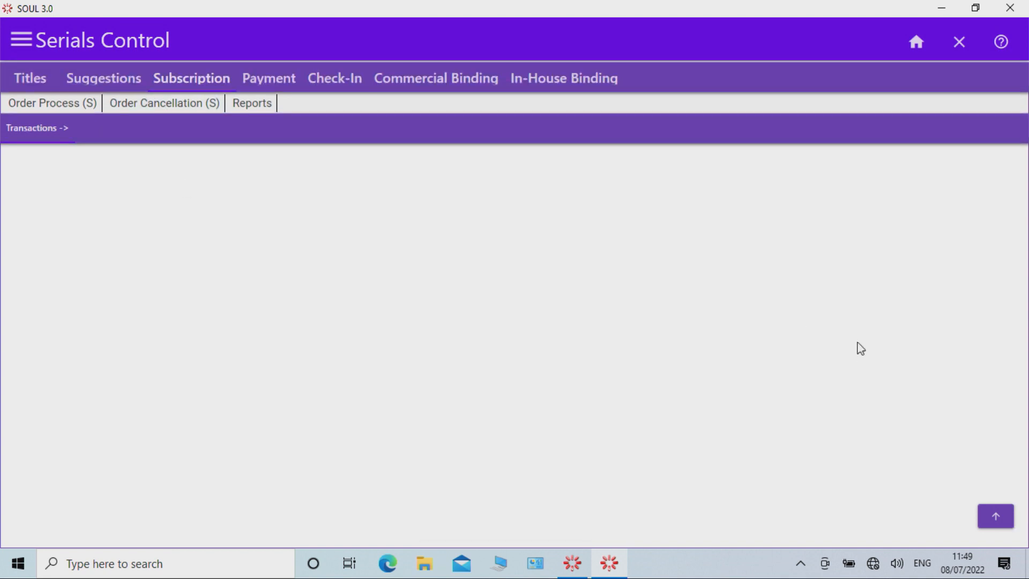
click(336, 80)
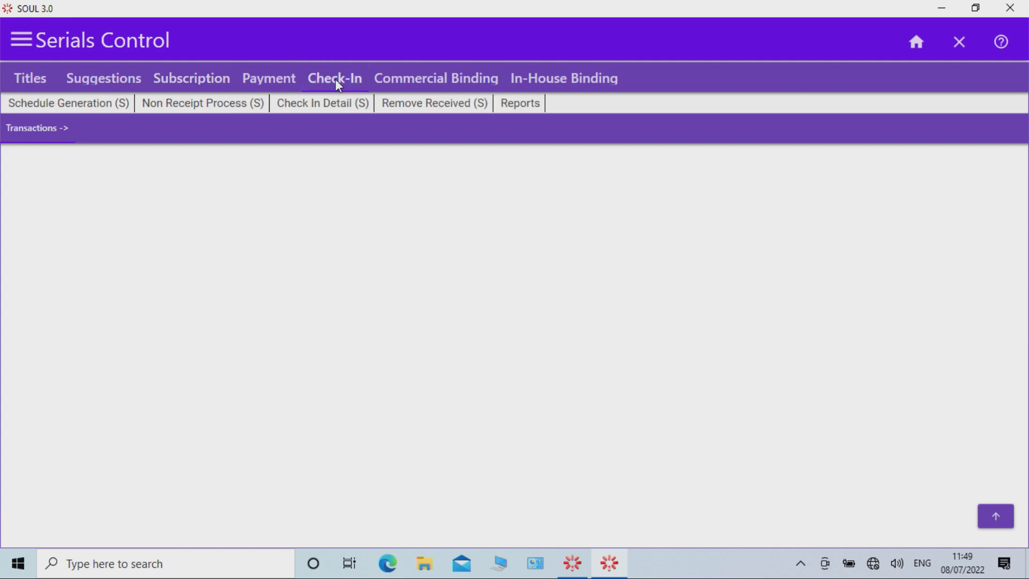
click(125, 103)
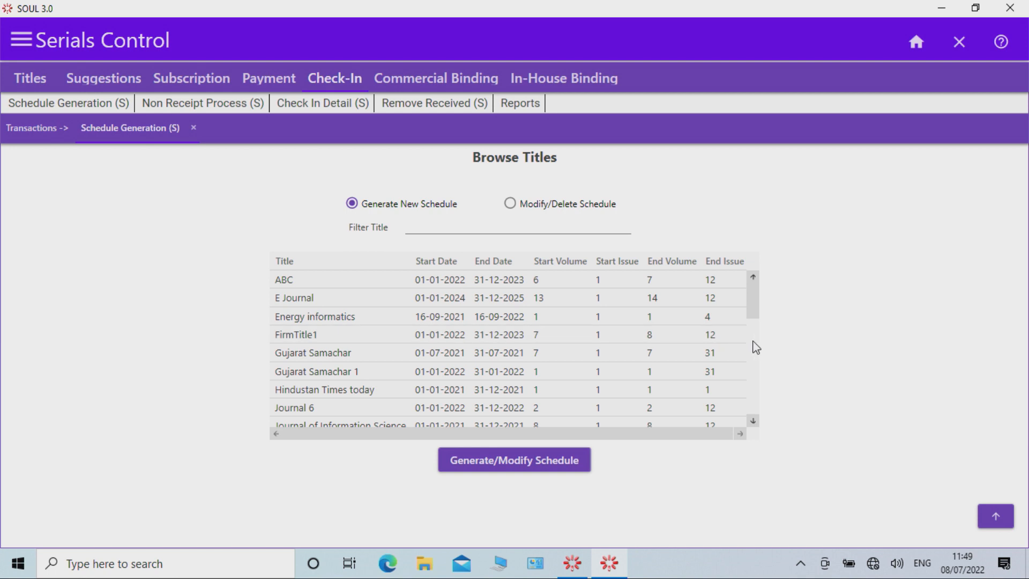
drag(752, 312, 756, 357)
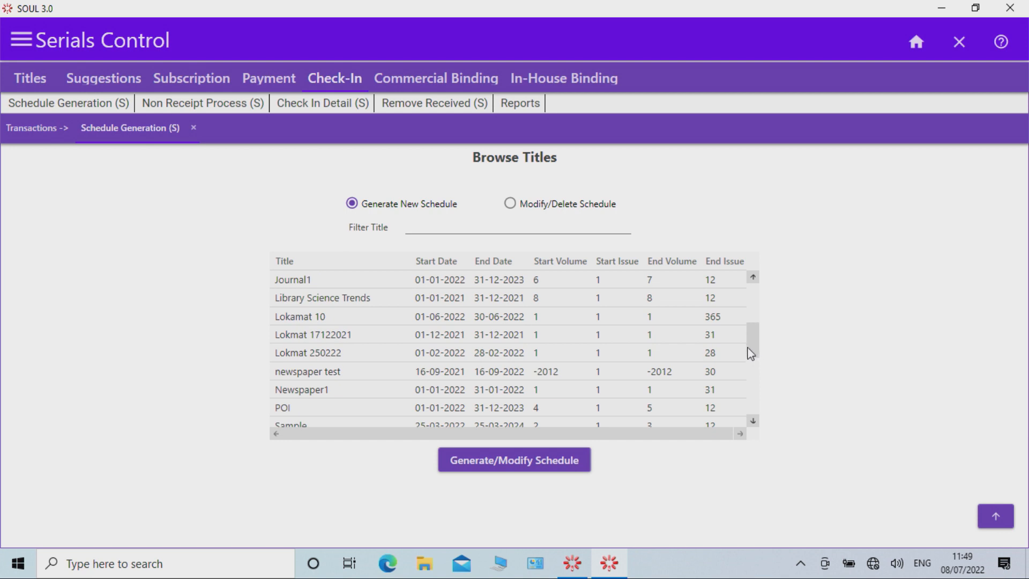
double_click(286, 390)
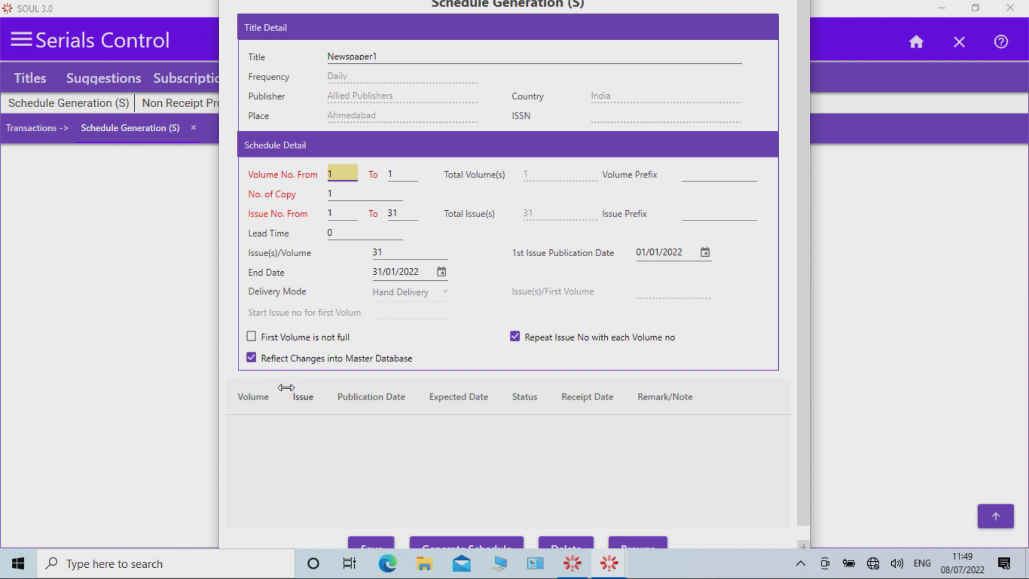
Generate the issue schedule for Newspaper1, save it and acknowledge the message
scroll(806, 358, down, 1)
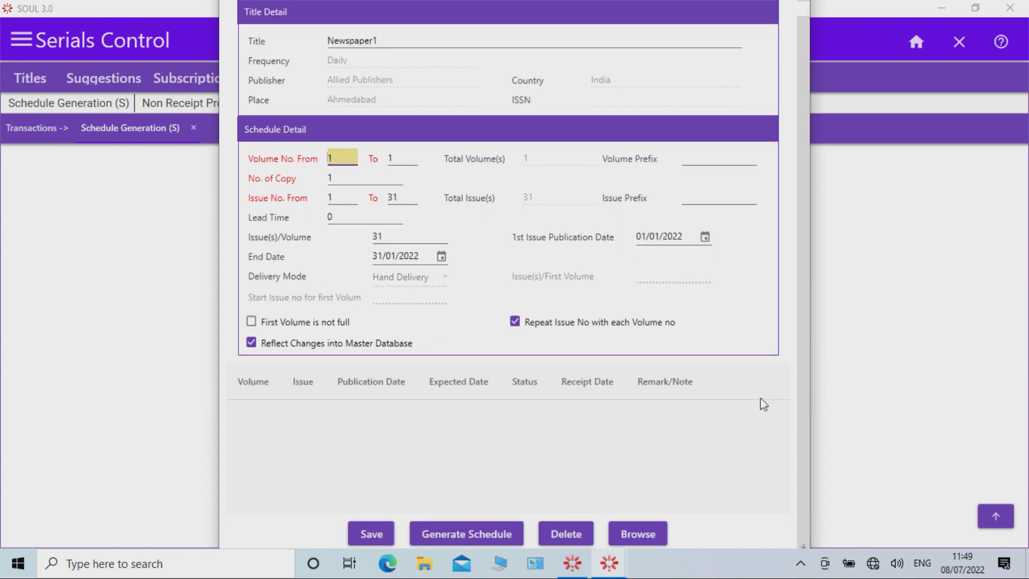
click(484, 532)
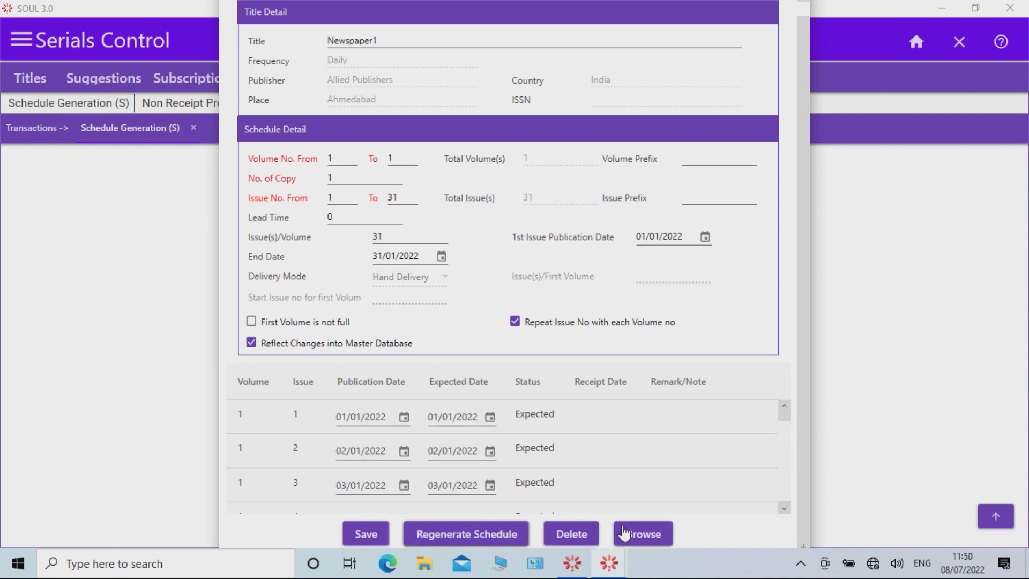
click(367, 535)
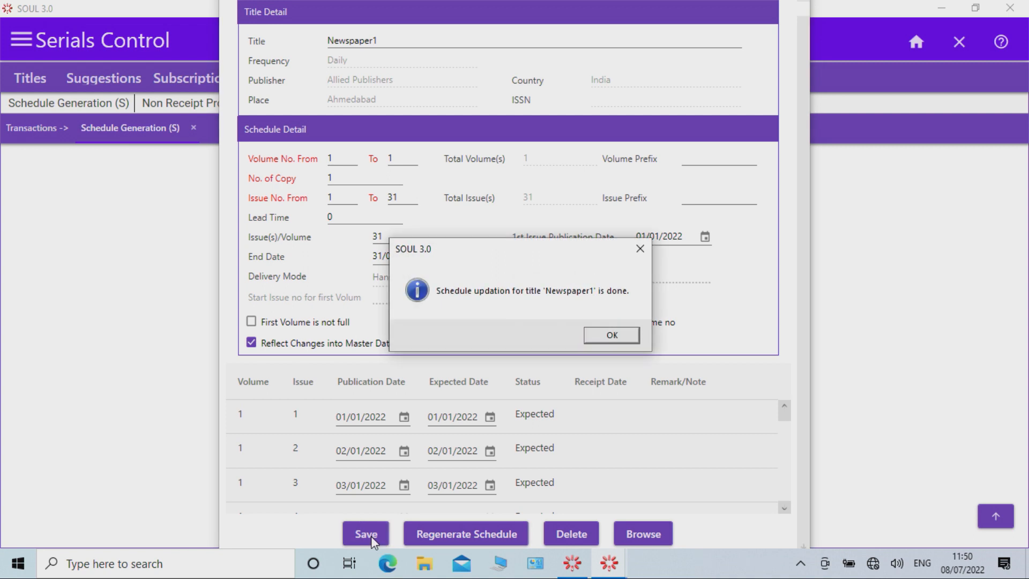
click(636, 337)
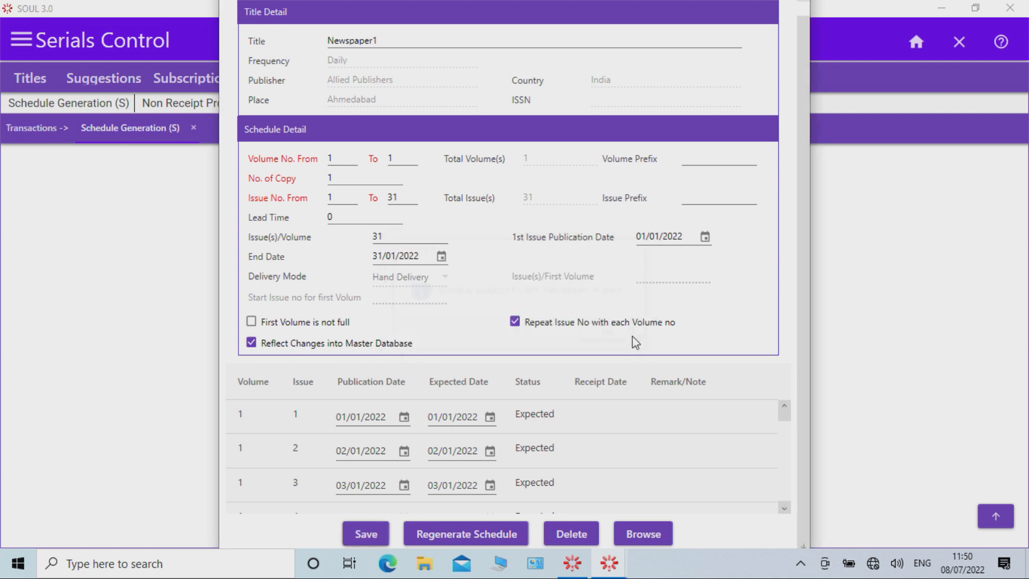
Bring up the check-in details for the title Newspaper1
click(346, 103)
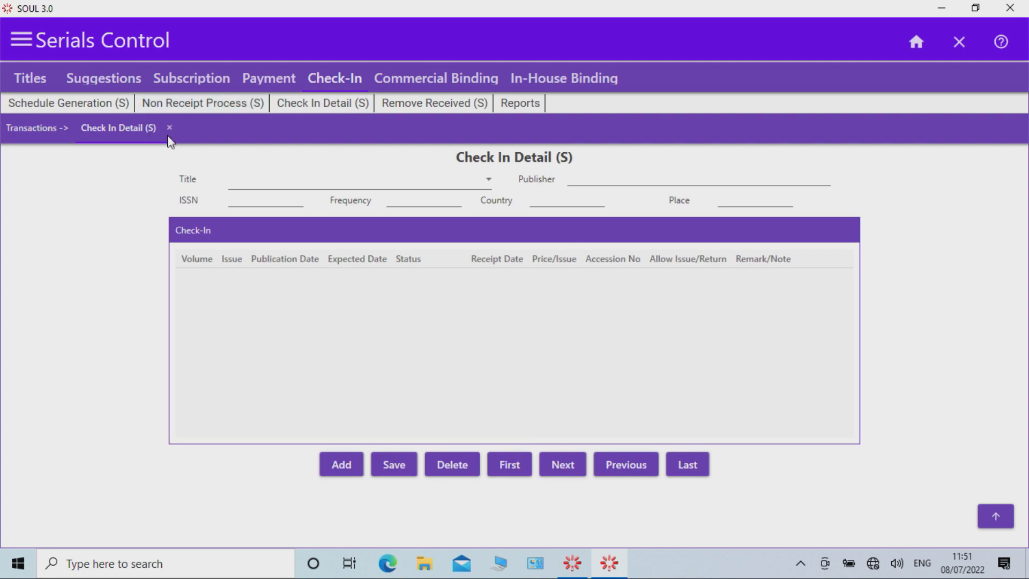
click(458, 184)
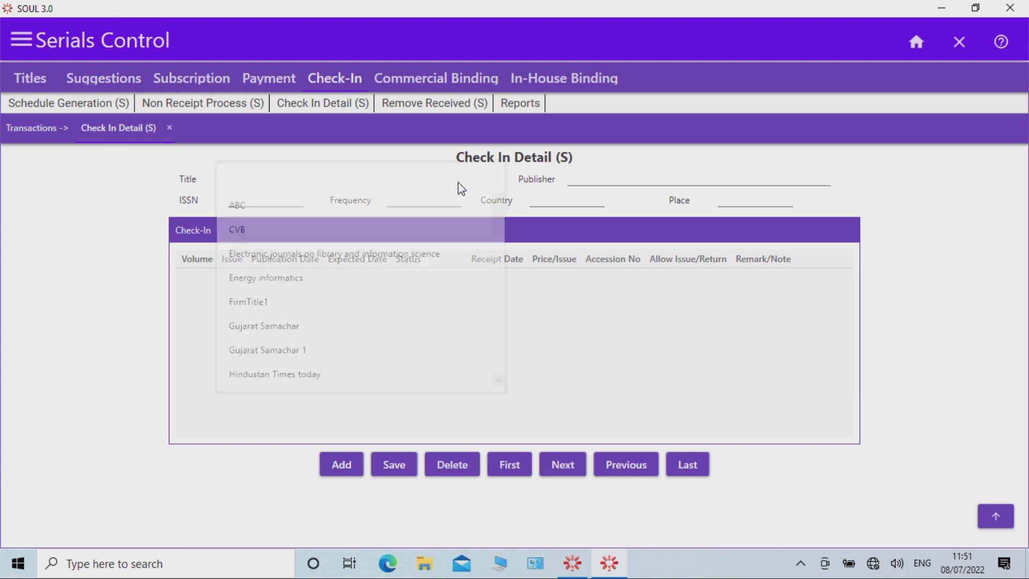
scroll(399, 331, down, 4)
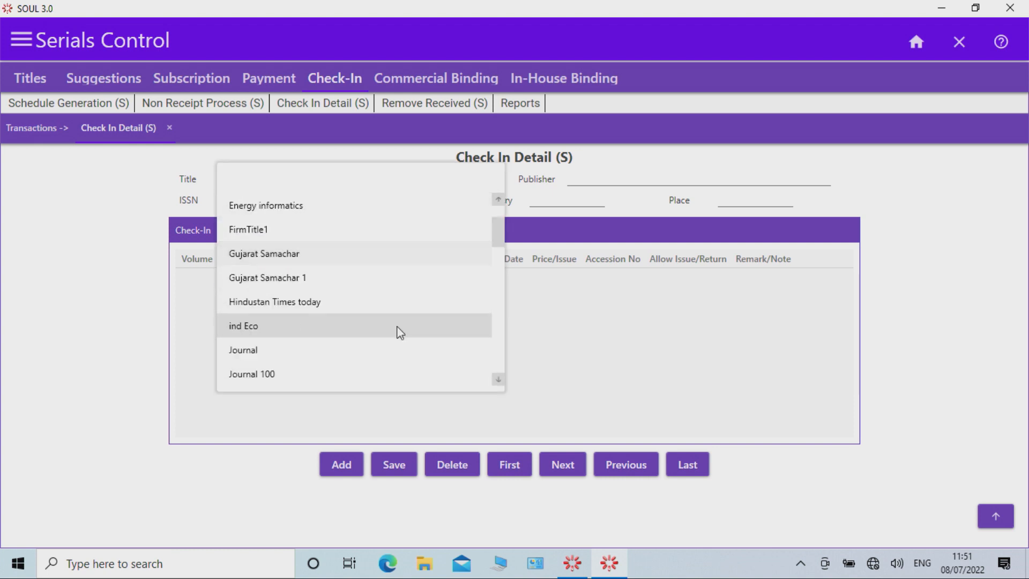
scroll(396, 322, down, 3)
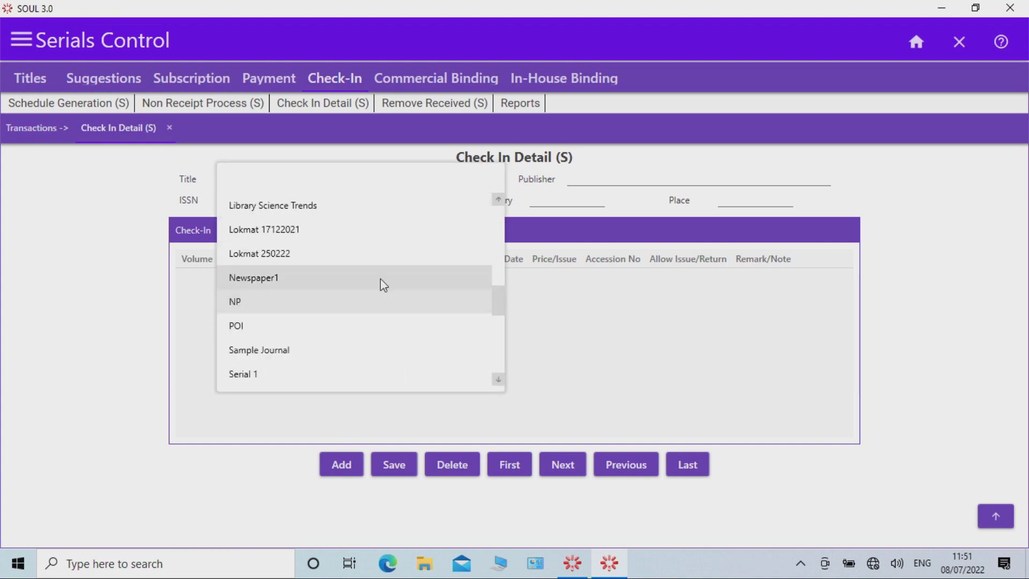
click(380, 278)
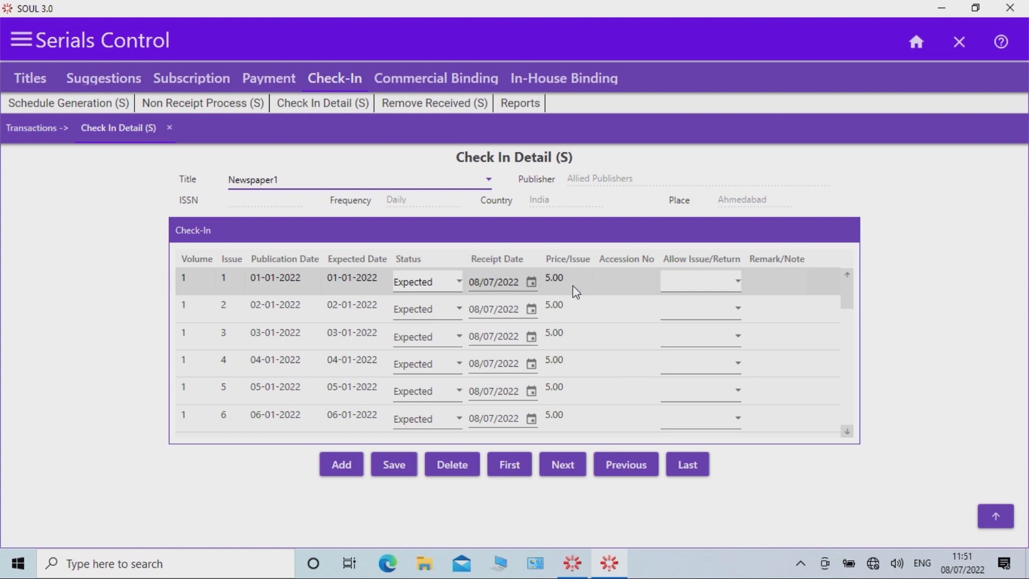
Set the status of Newspaper1's issue 1 to Received with receipt date 01/01/2022
click(459, 283)
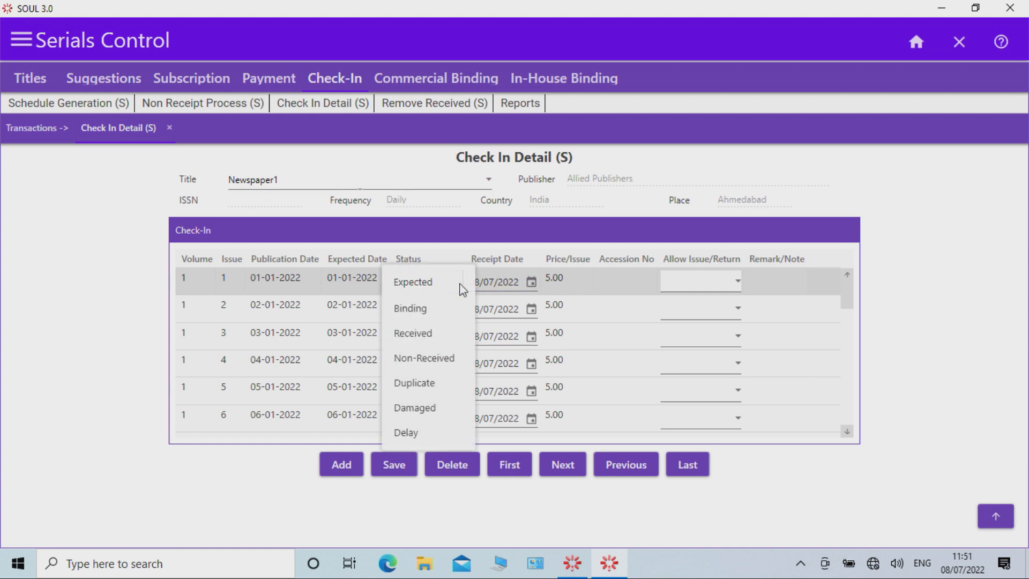
click(438, 331)
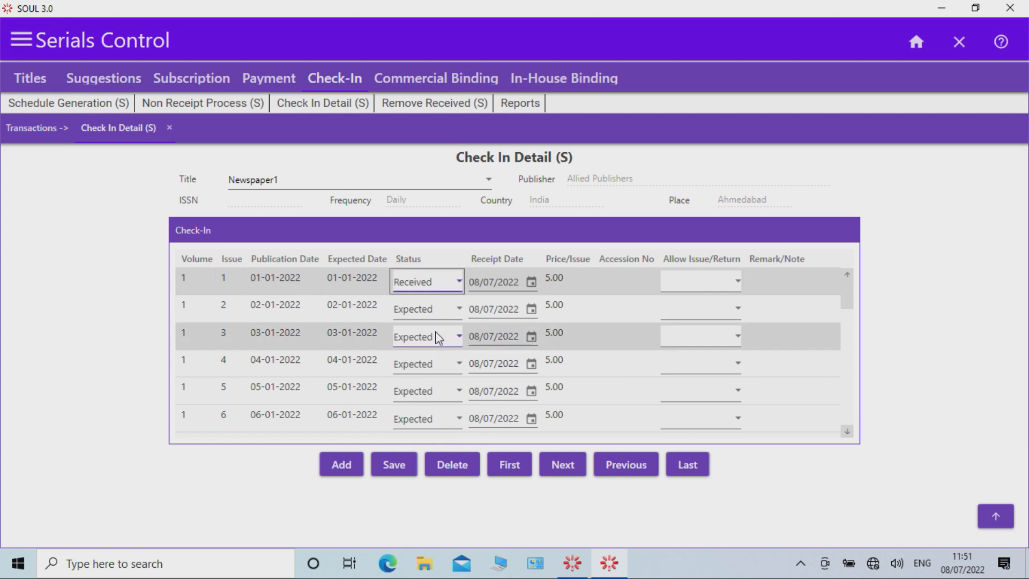
click(480, 285)
key(BackSpace)
text(1)
key(Right)
key(Right)
key(Right)
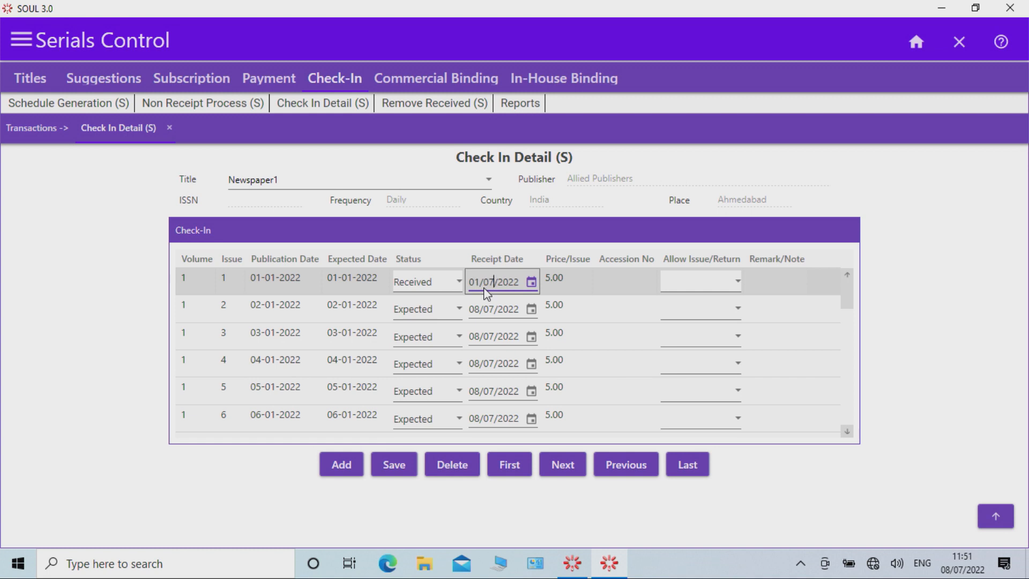
key(BackSpace)
text(1)
Set issue 1's price per issue to 6.00 and its Allow Issue/Return option to No
double_click(569, 279)
click(558, 283)
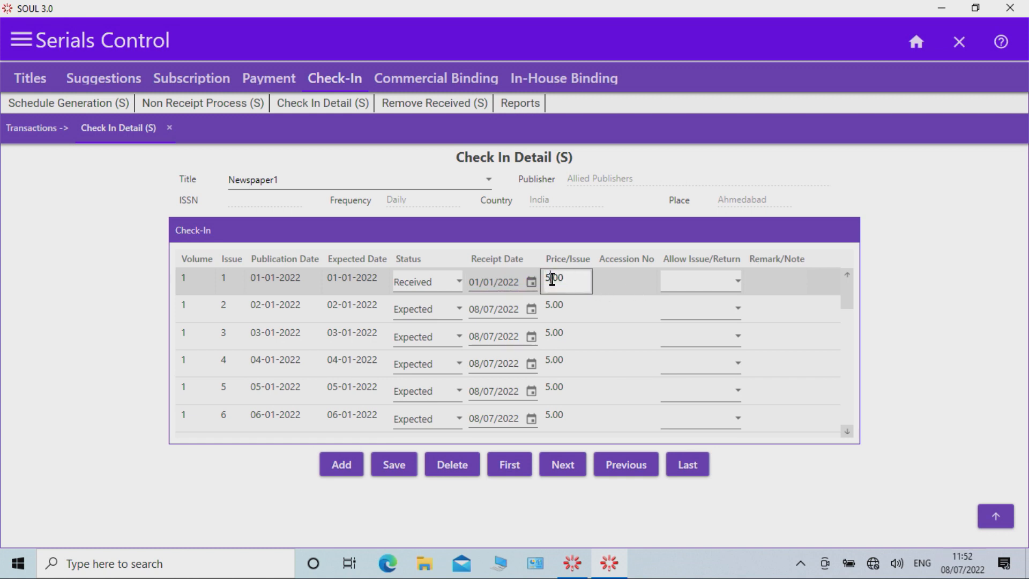
key(BackSpace)
text(6)
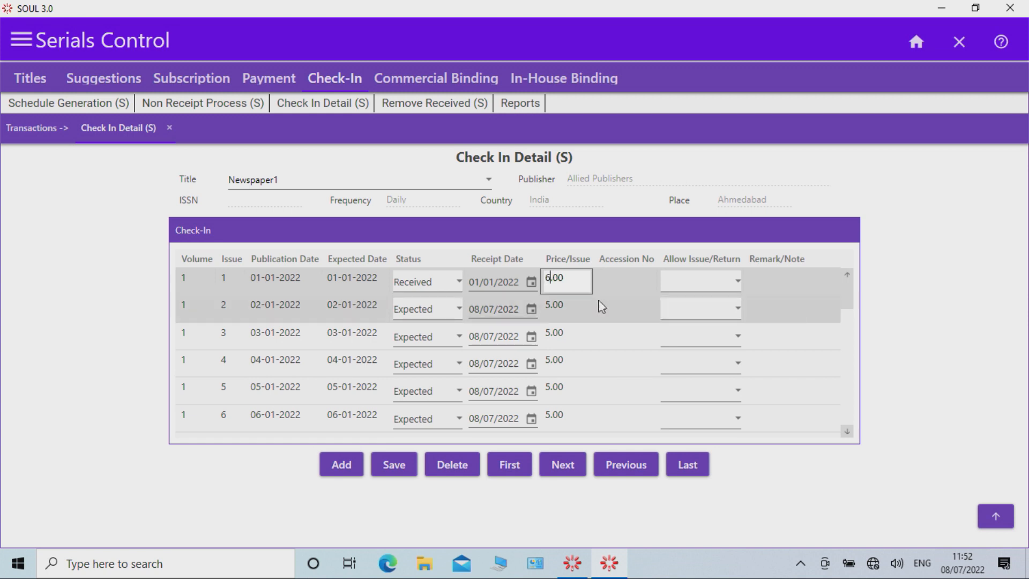
click(736, 282)
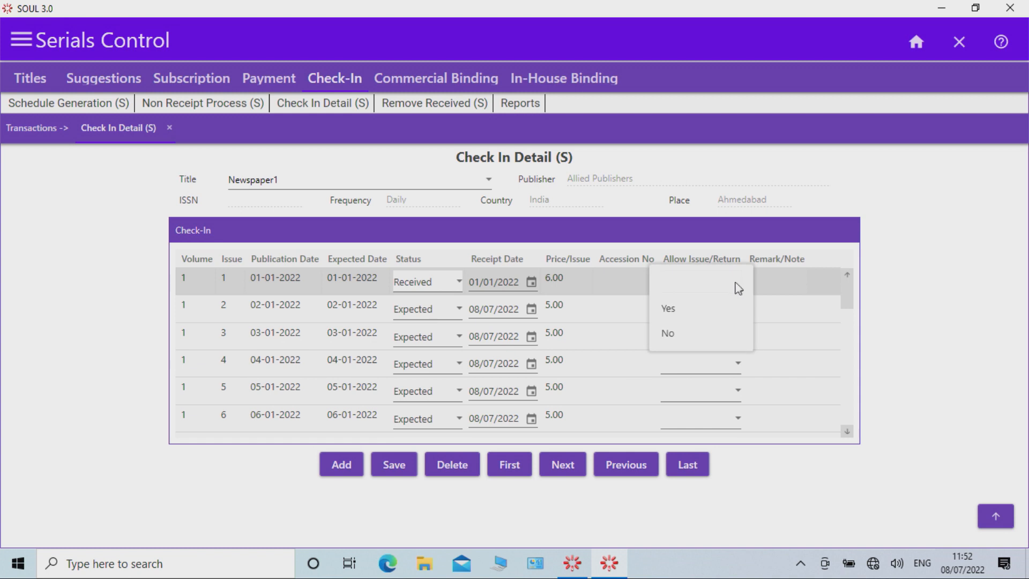
click(715, 334)
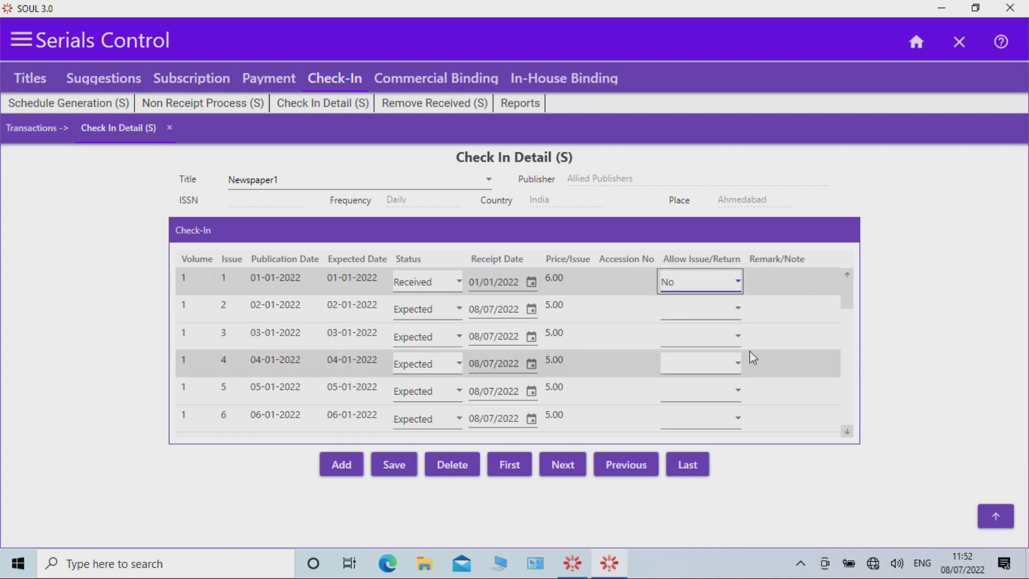
Save the check-in of Newspaper1 without a remark, acknowledge the message and close Check In Detail
click(790, 280)
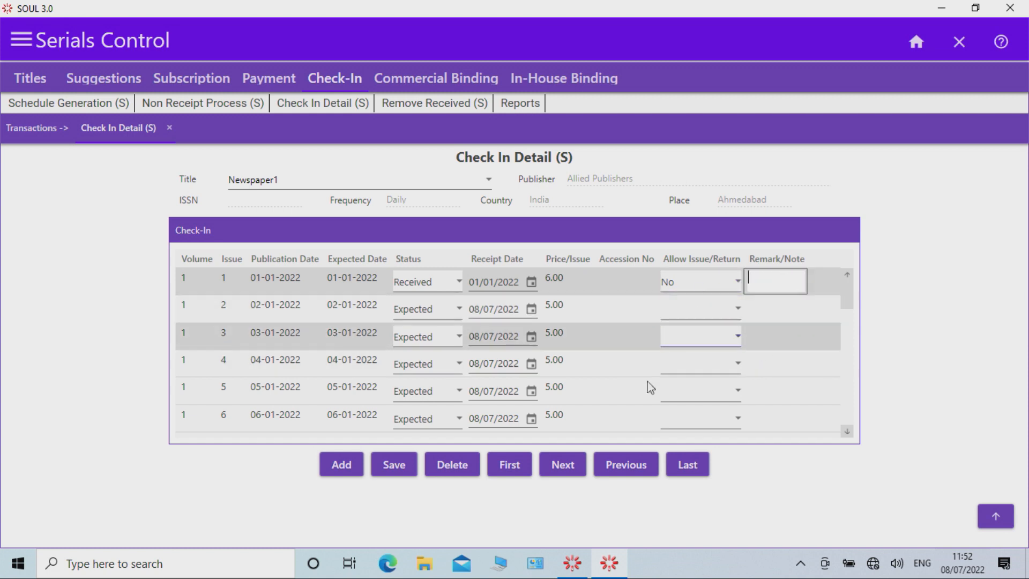
click(396, 466)
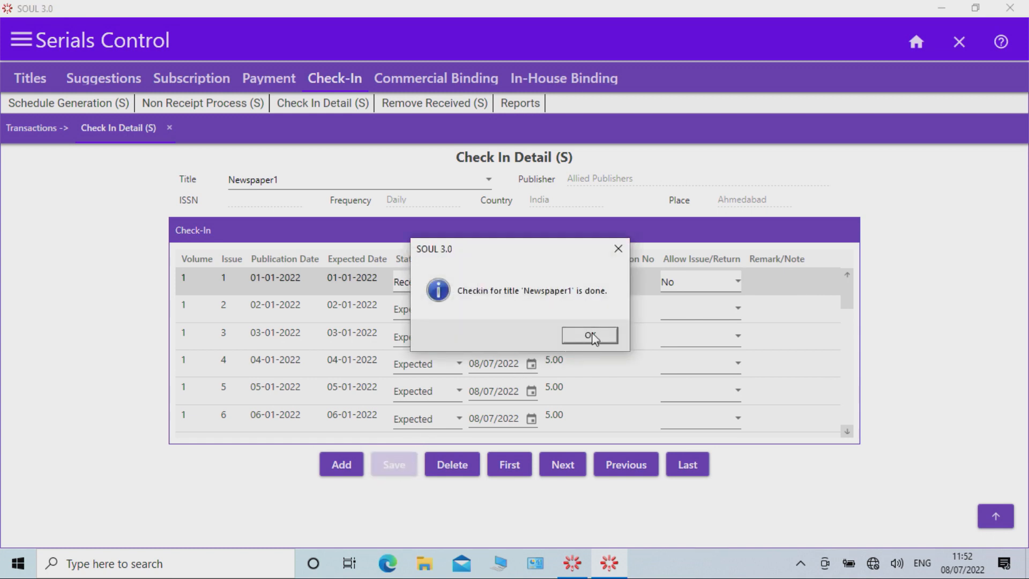
click(590, 335)
click(169, 128)
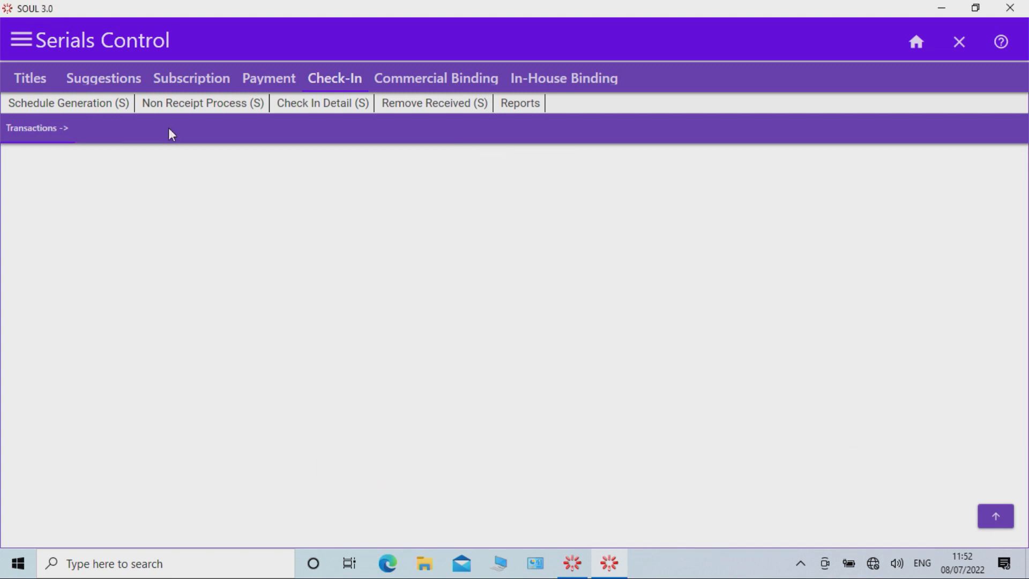
Start a standing-order invoice for Allied Publishers with invoice number inv-0807
click(269, 78)
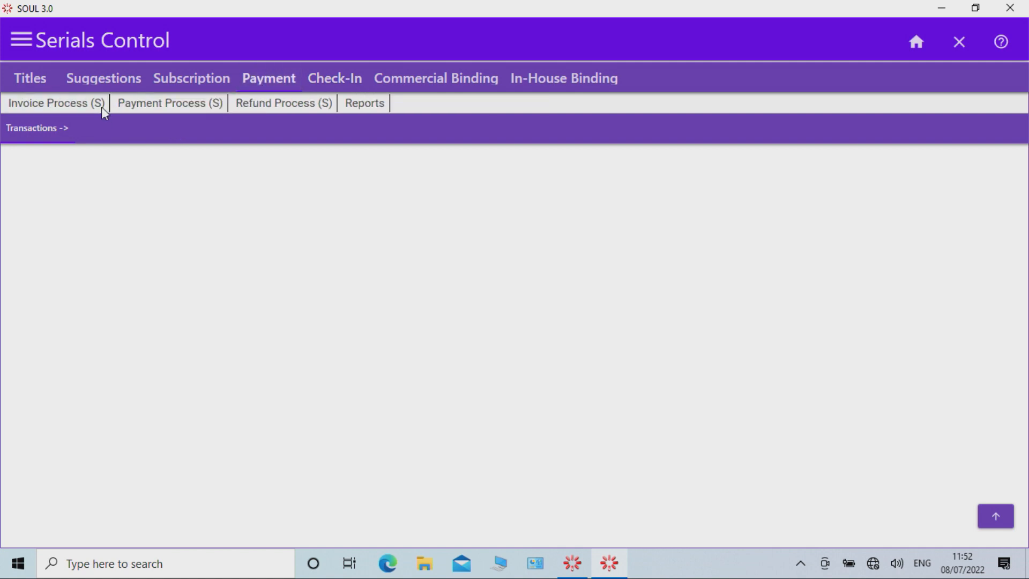
click(101, 107)
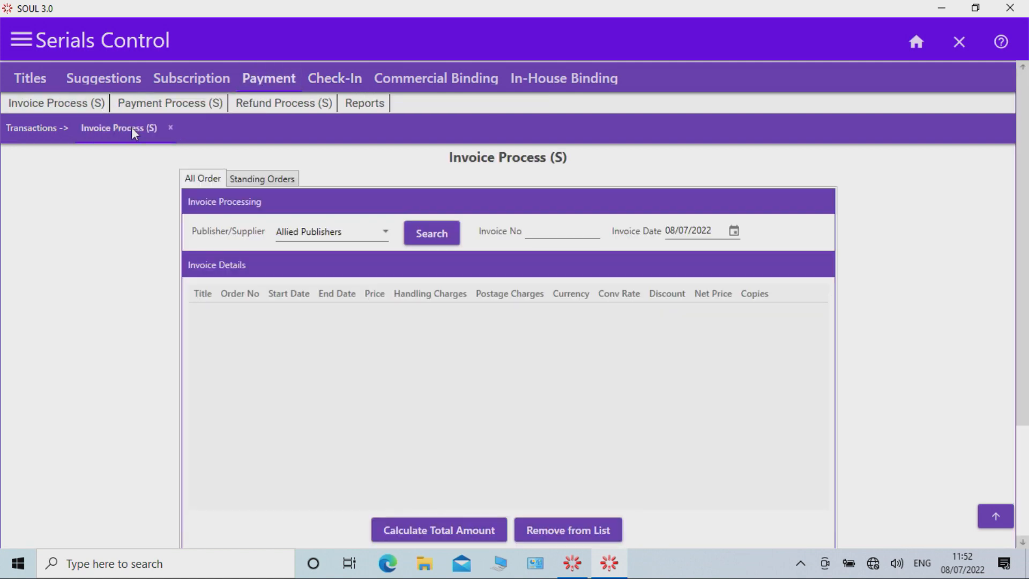
click(290, 181)
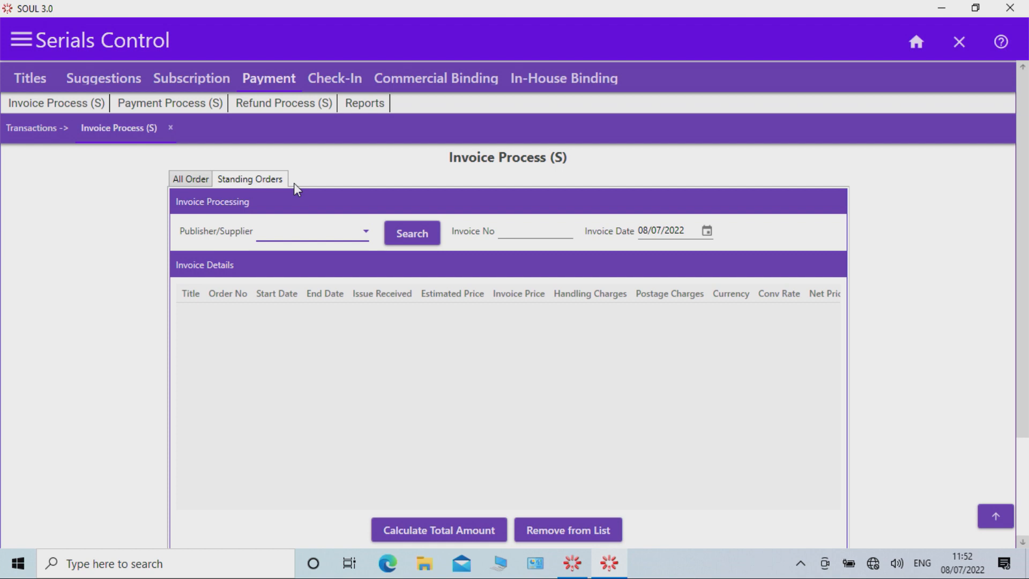
click(361, 232)
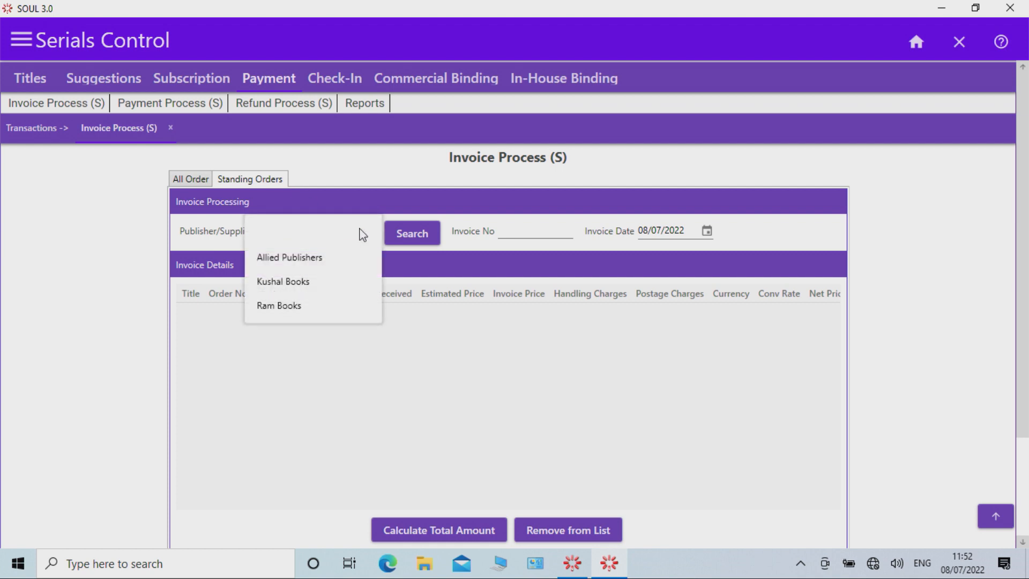
click(347, 261)
click(528, 230)
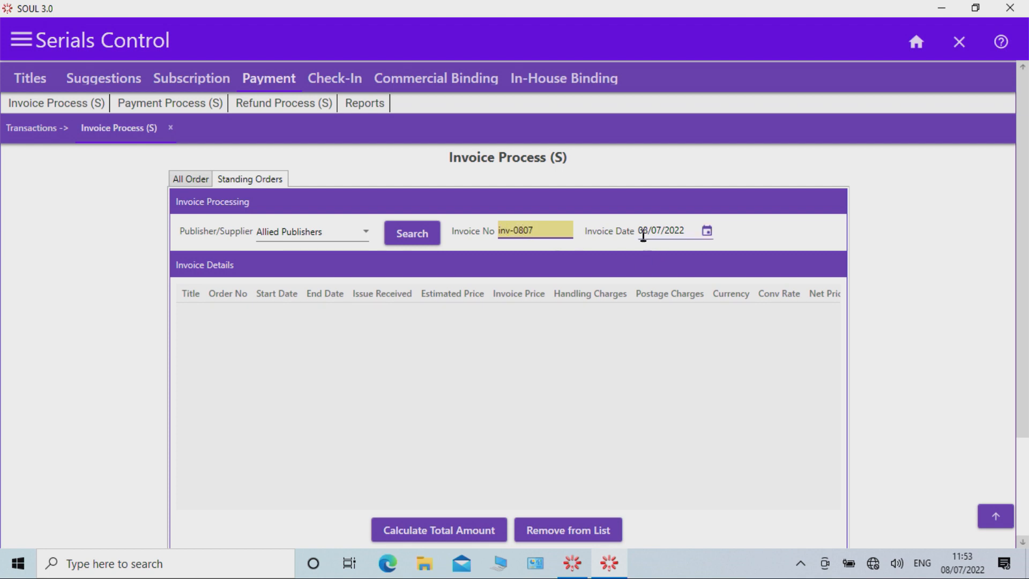
Look up the publisher's standing order containing Newspaper1 and add that title to the invoice
click(429, 236)
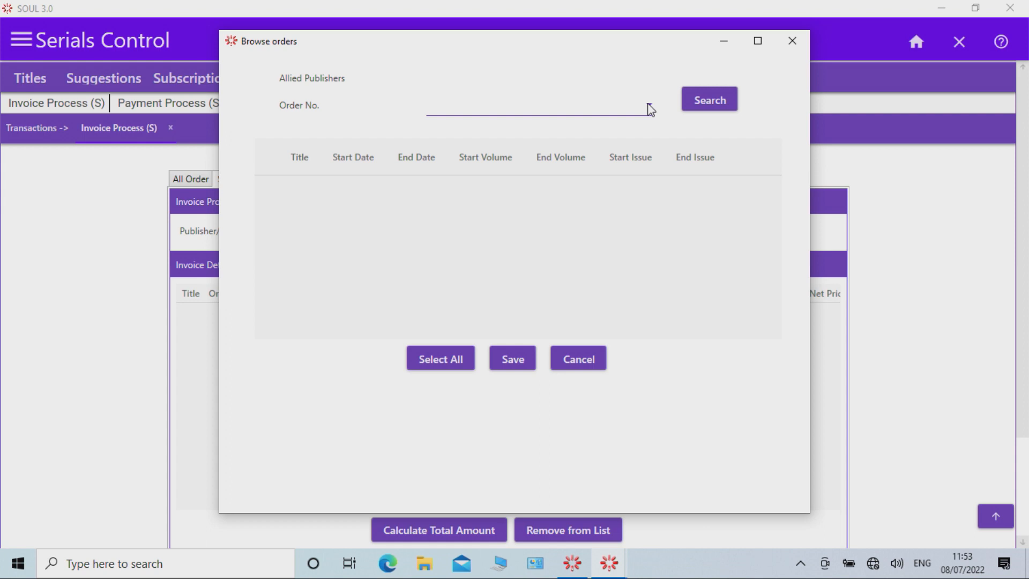
click(650, 109)
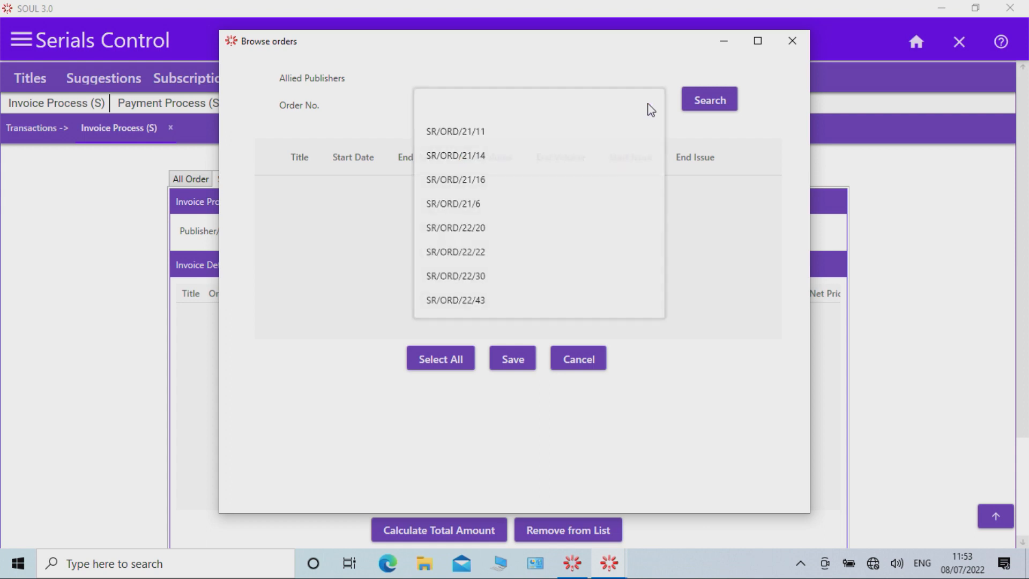
click(536, 306)
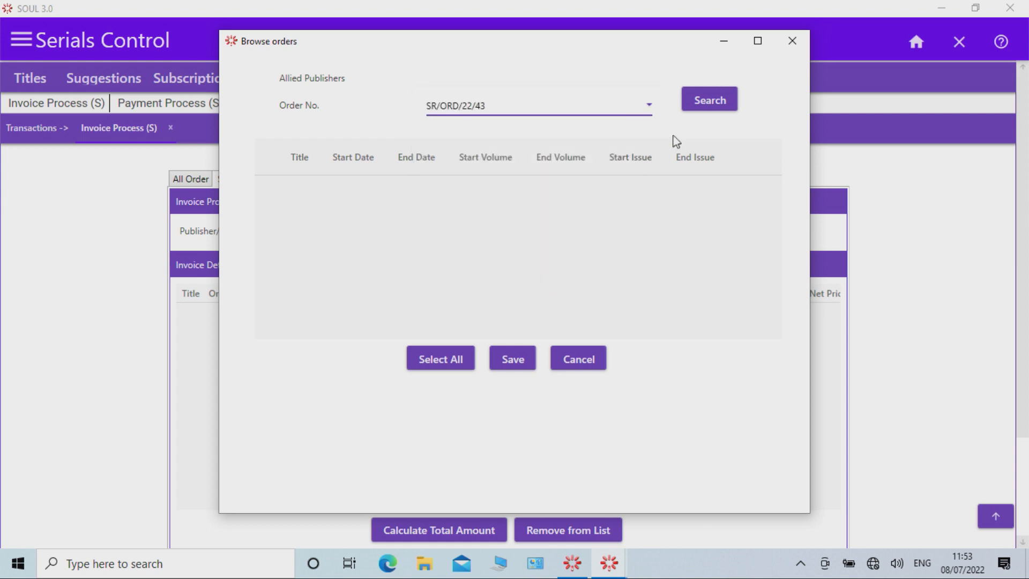
click(716, 107)
click(272, 190)
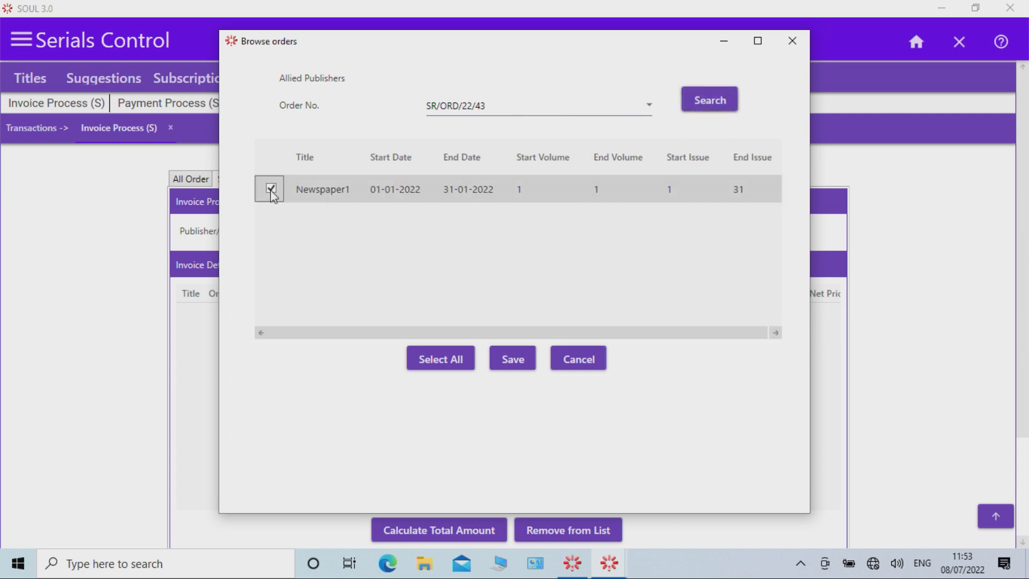
click(514, 360)
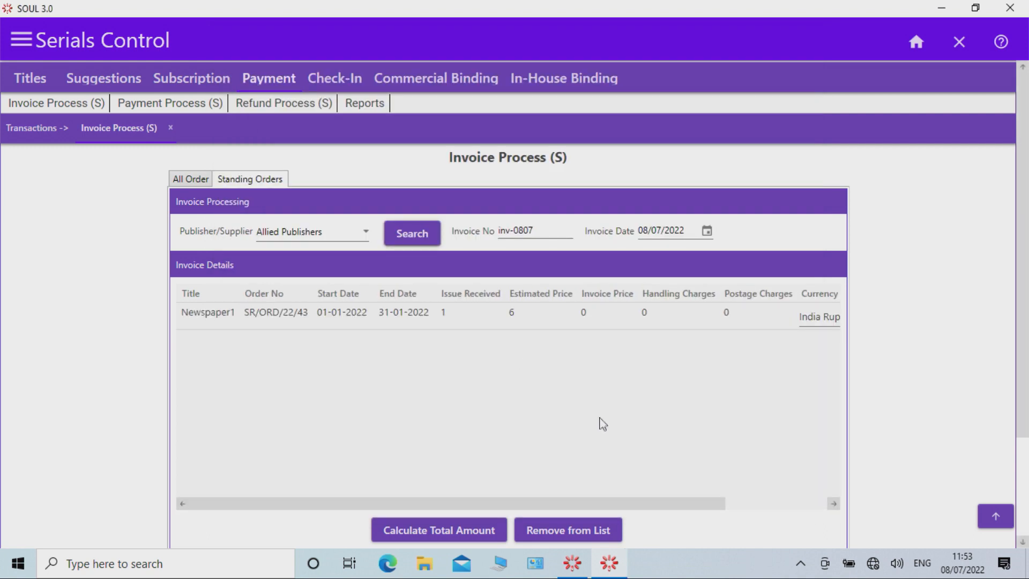
drag(1025, 390, 1025, 458)
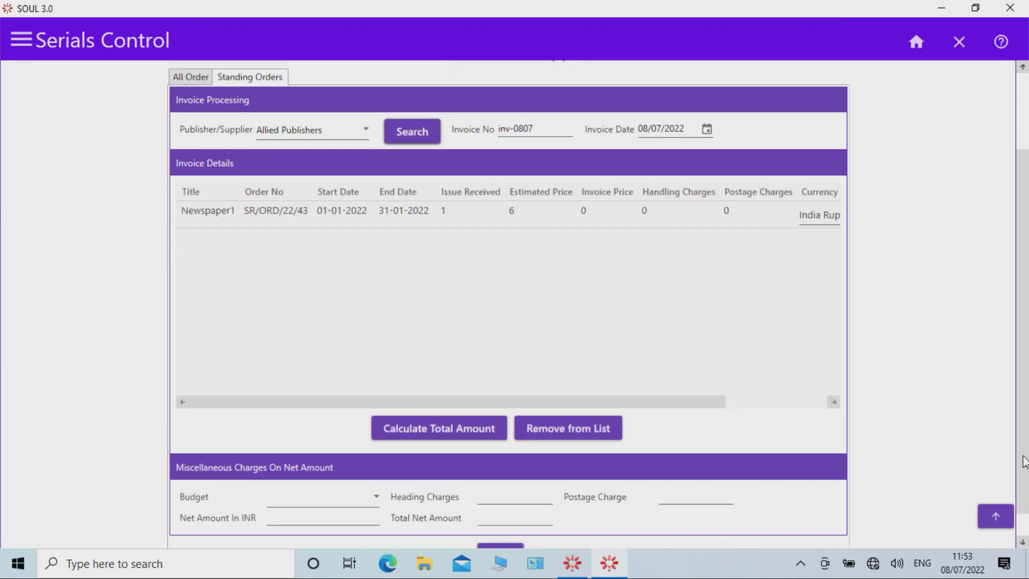
Set Newspaper1's invoice price to 100 and calculate the invoice's total amount
drag(696, 407, 804, 401)
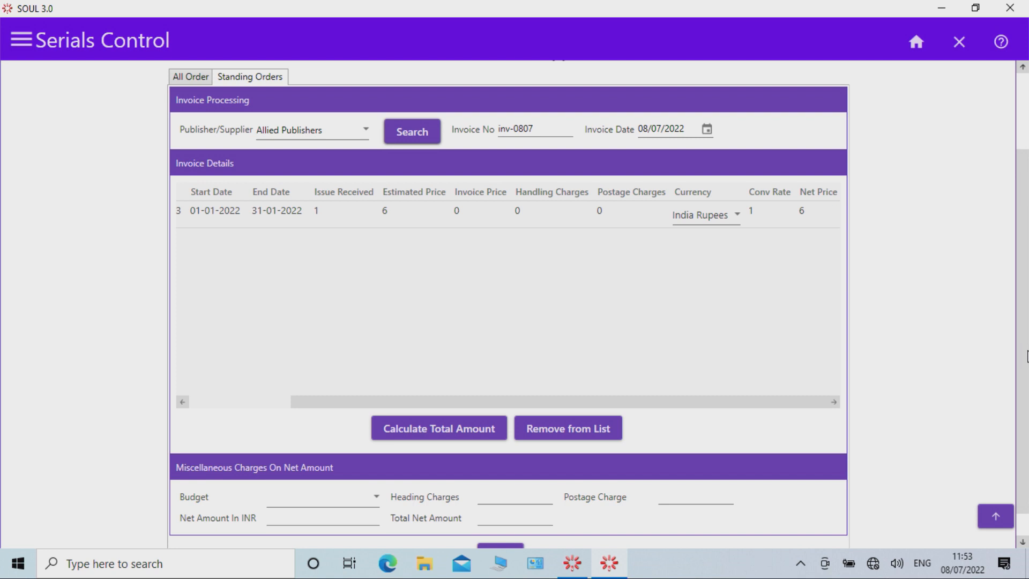
drag(1023, 351, 1023, 378)
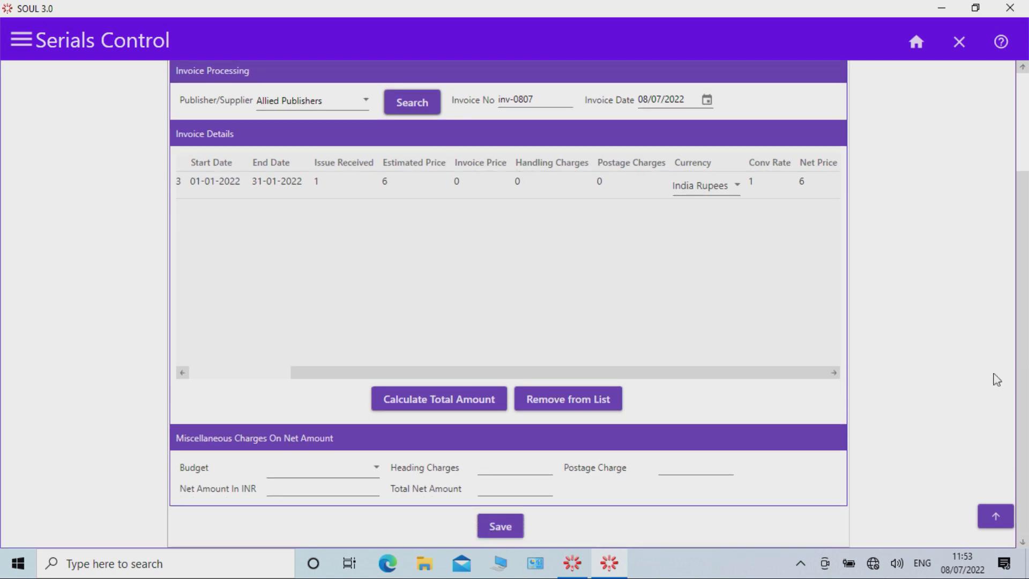
click(473, 182)
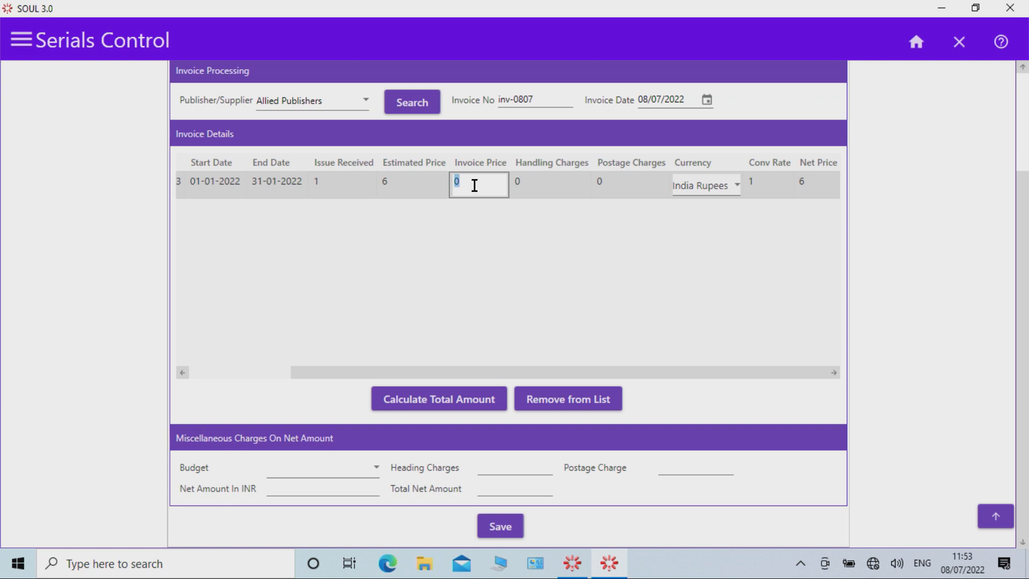
text(100)
click(464, 403)
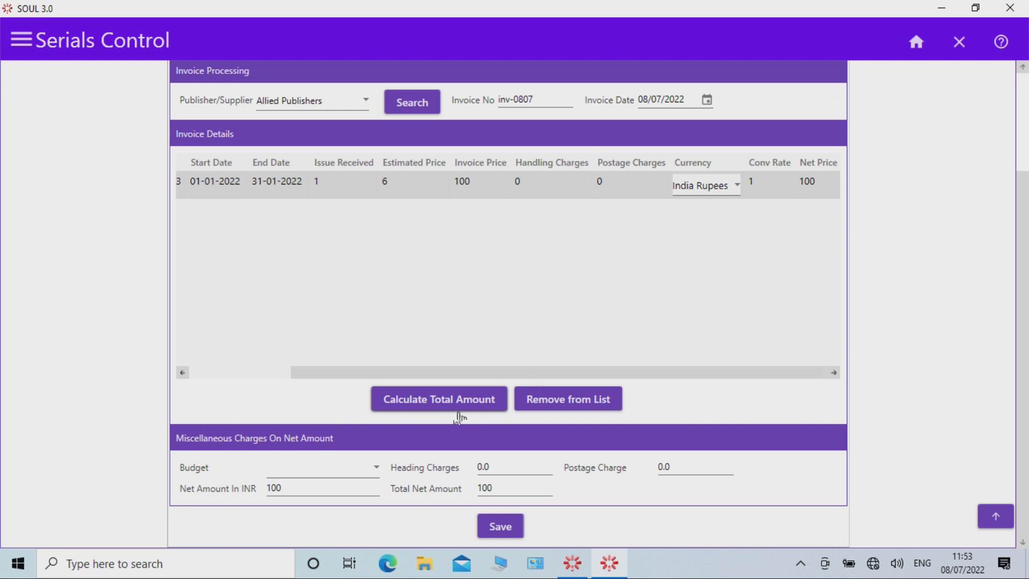
Assign the invoice to the budget Serials 21-22(2021:2022), save it and acknowledge the message
click(353, 470)
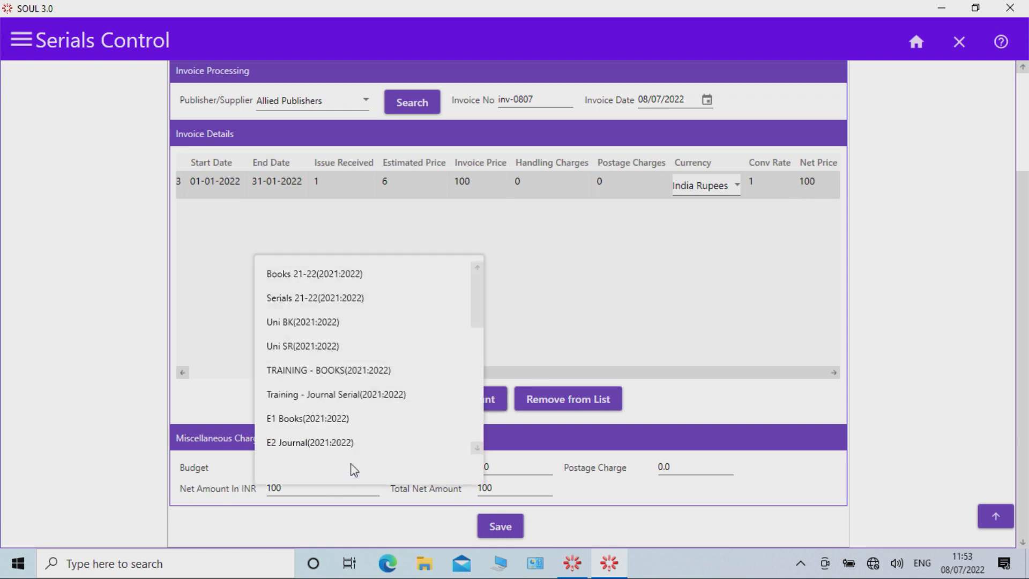
click(346, 298)
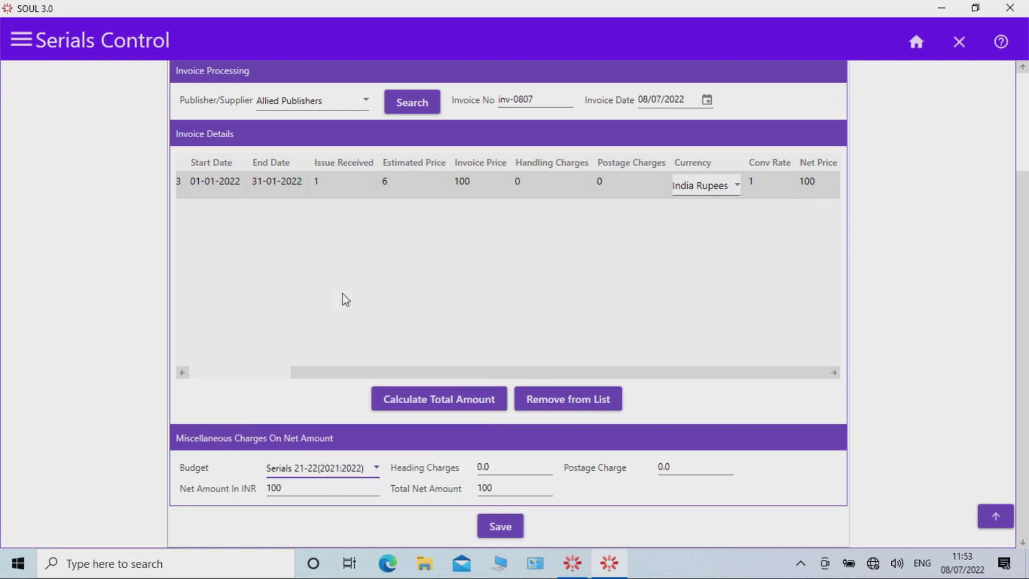
click(507, 529)
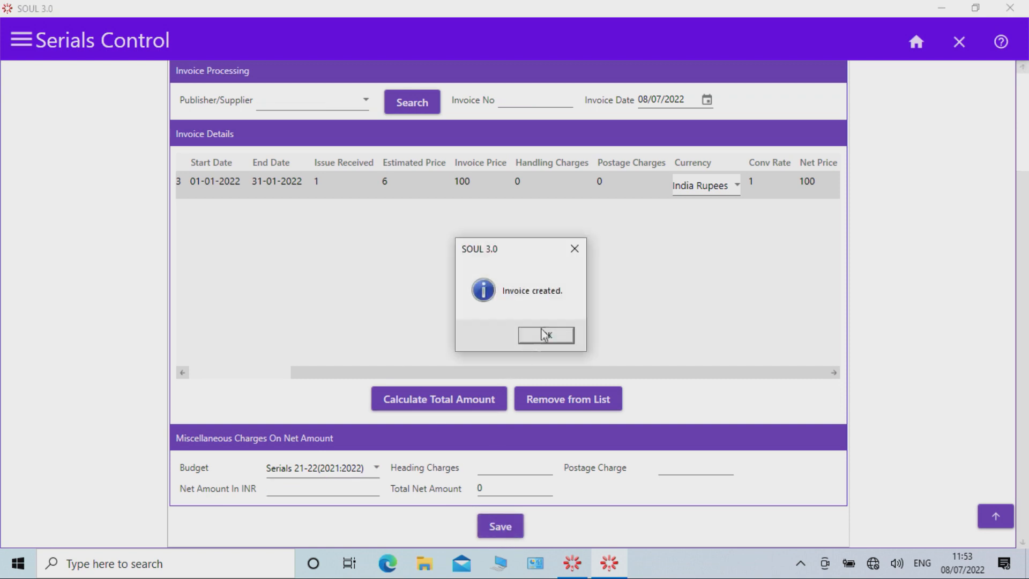
click(547, 336)
Open Payment Process (S) and filter the invoices by the vendor Allied Publishers
drag(1017, 268, 1021, 167)
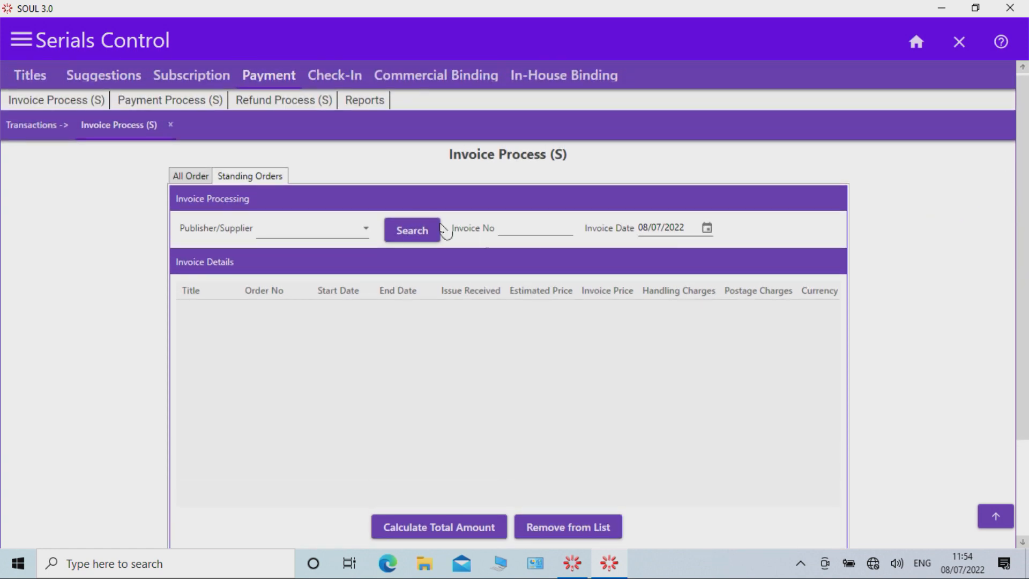
click(175, 102)
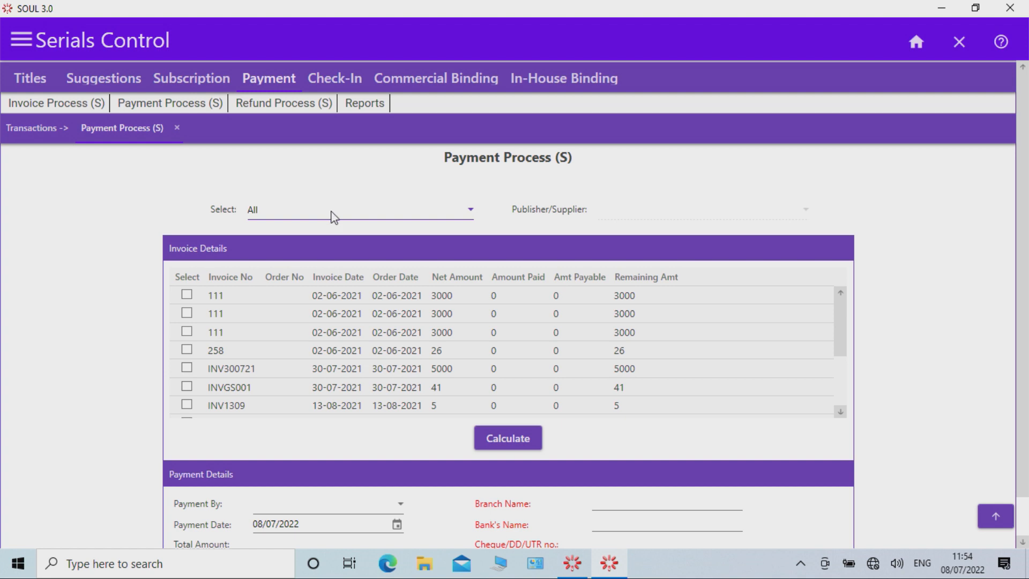
drag(1021, 356, 1022, 400)
click(394, 174)
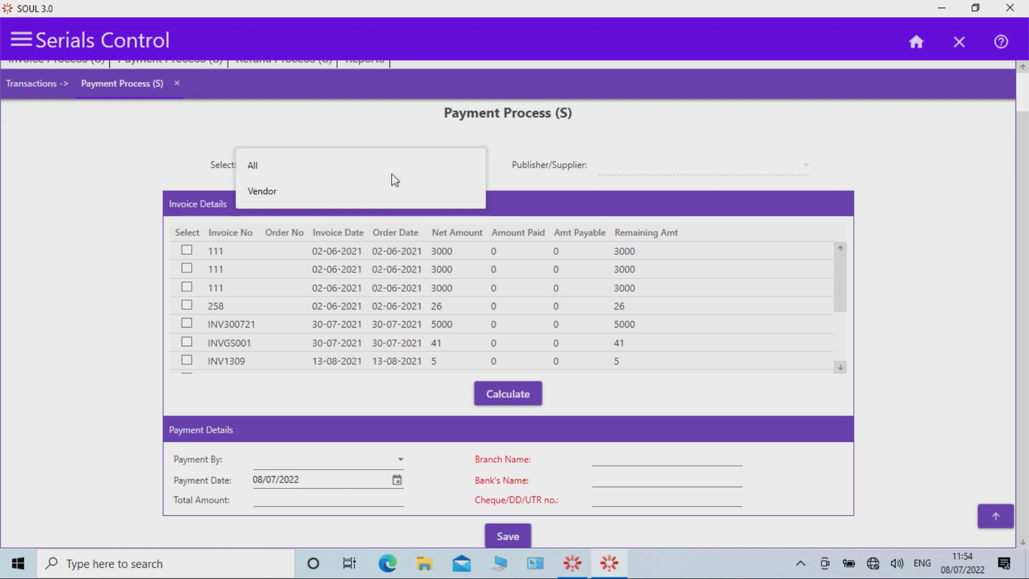
click(378, 193)
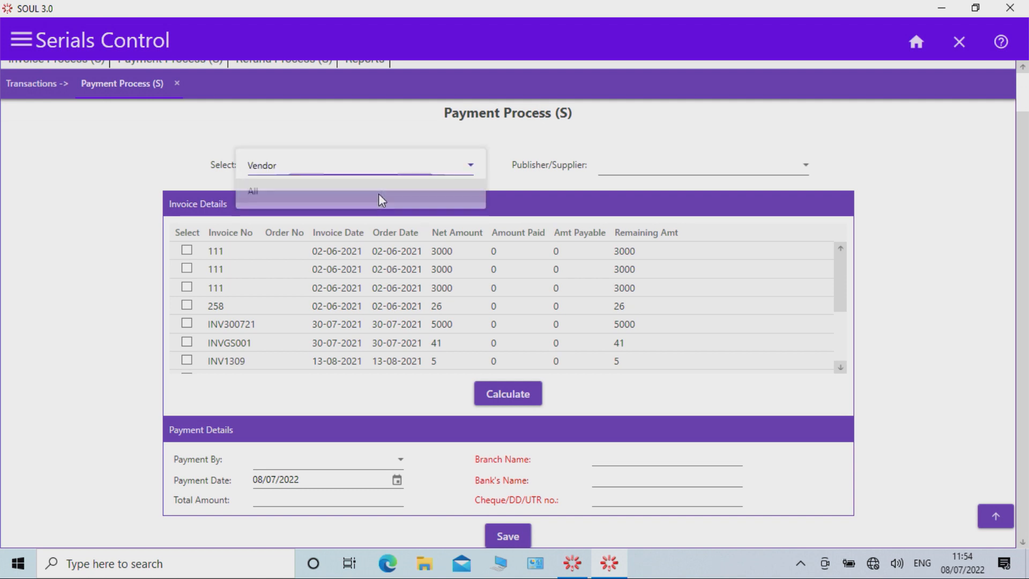
click(670, 171)
click(672, 191)
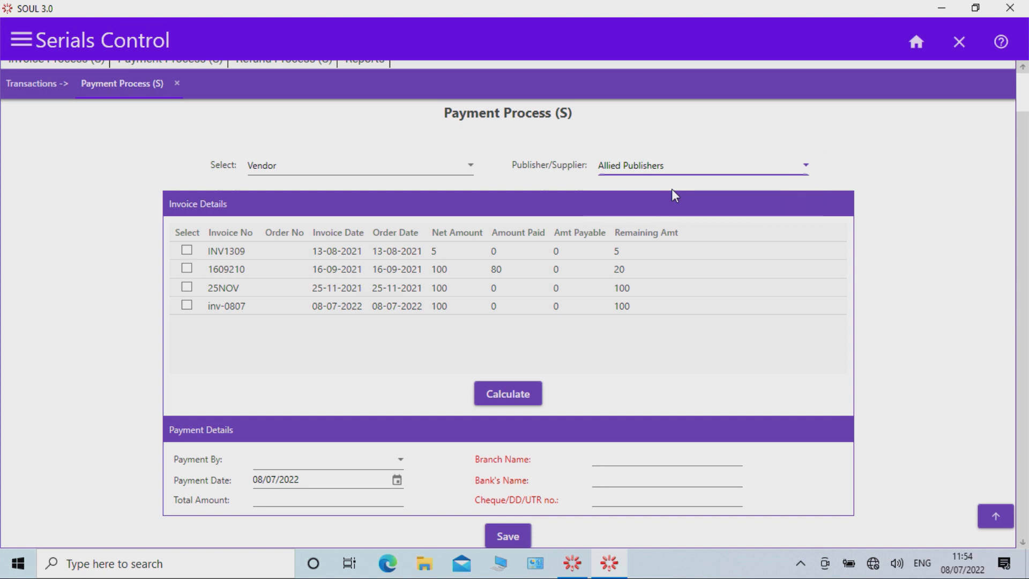
Select invoice inv-0807, set its payable amount to 100 and calculate the payment total
click(188, 306)
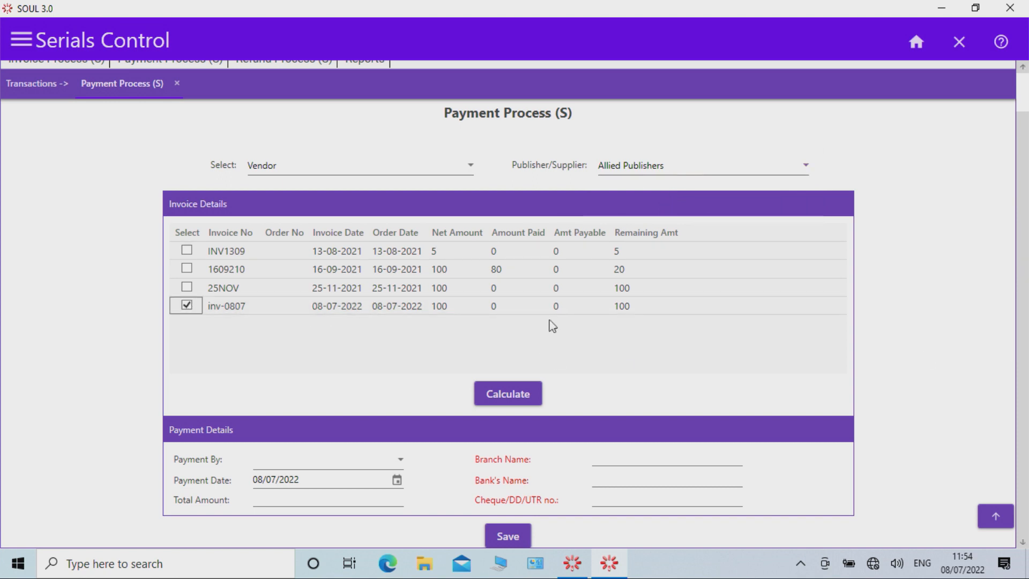
double_click(570, 306)
text(100)
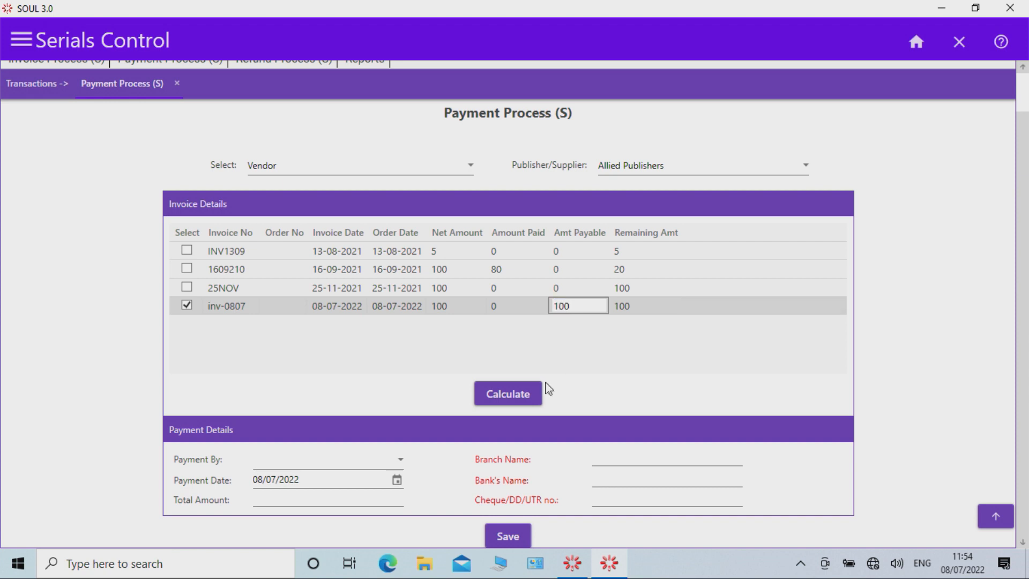
click(528, 400)
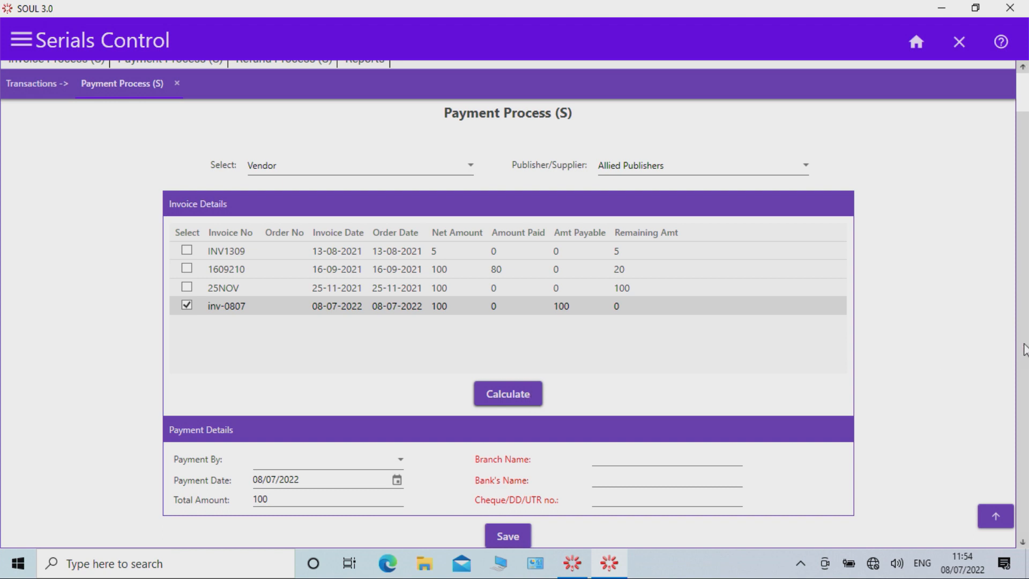
Set the payment method to Cash, save the payment and acknowledge the message
click(401, 460)
click(307, 348)
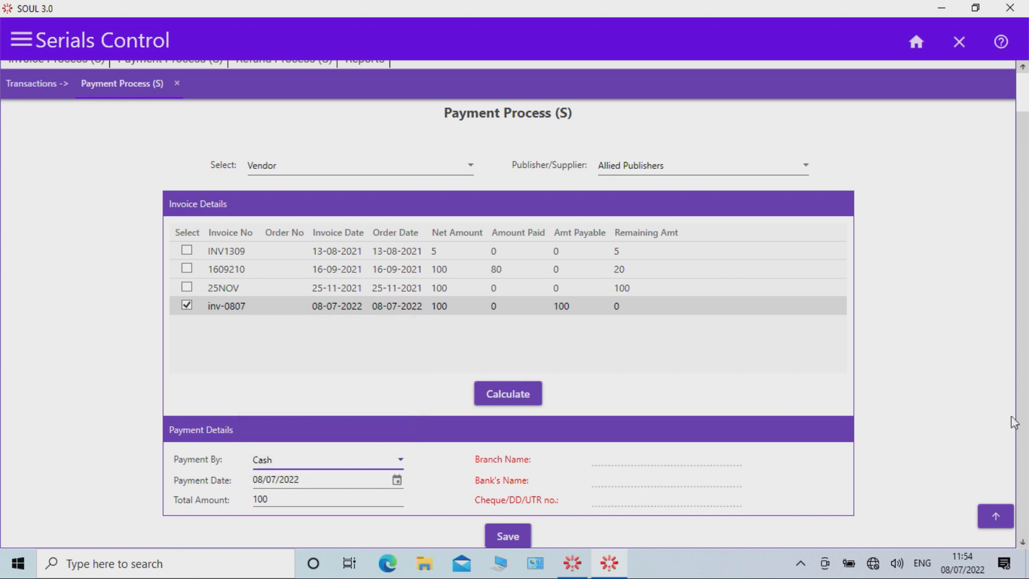
click(523, 536)
click(513, 533)
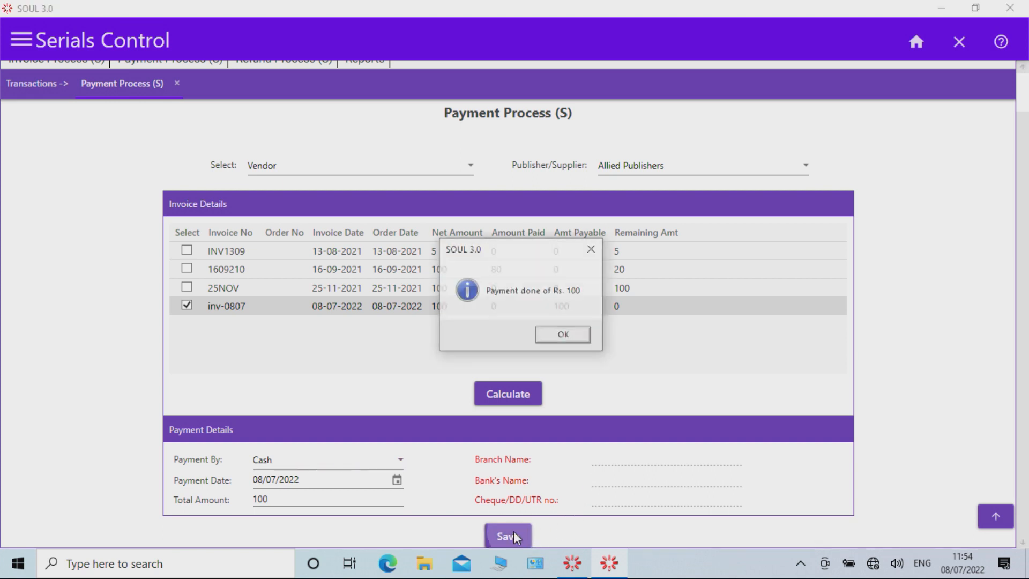
click(582, 336)
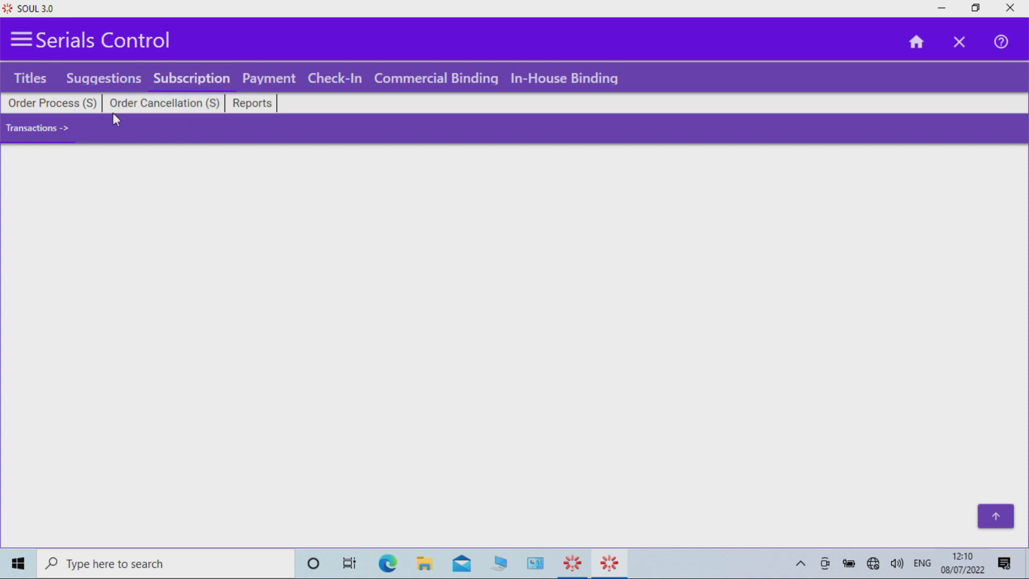
Open the subscription order renewal form and load Allied Publishers' old order containing StandTitle1, with all orders viewed
click(92, 109)
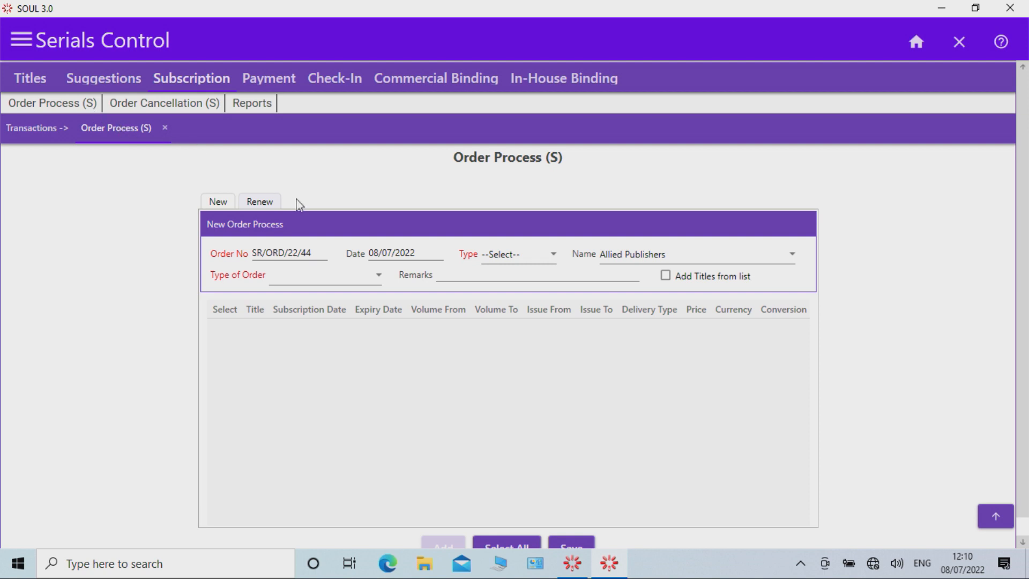
click(268, 202)
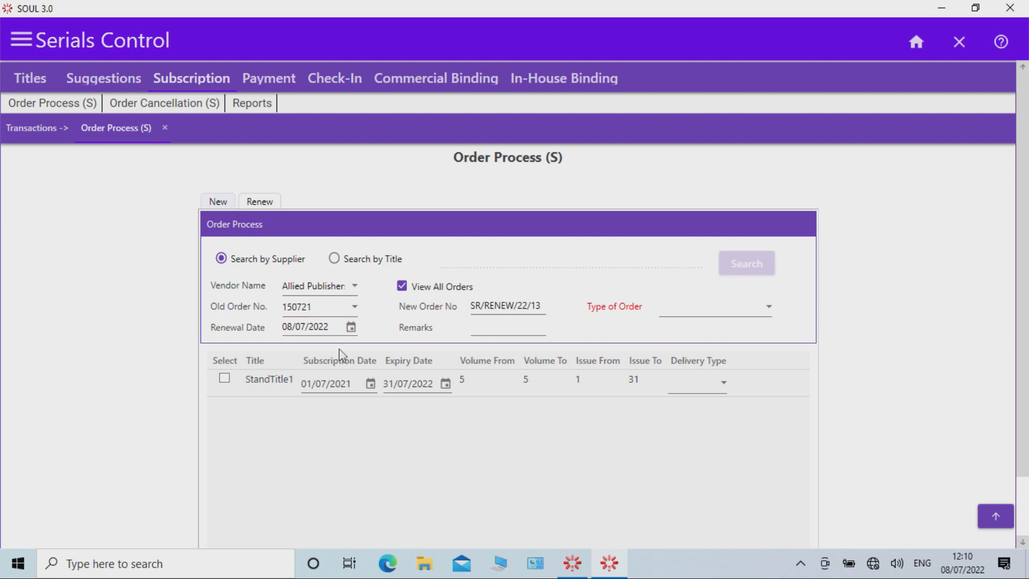
Set StandTitle1's subscription date to 01/01/2022 and its expiry date to 31/12/2022
click(309, 384)
click(327, 382)
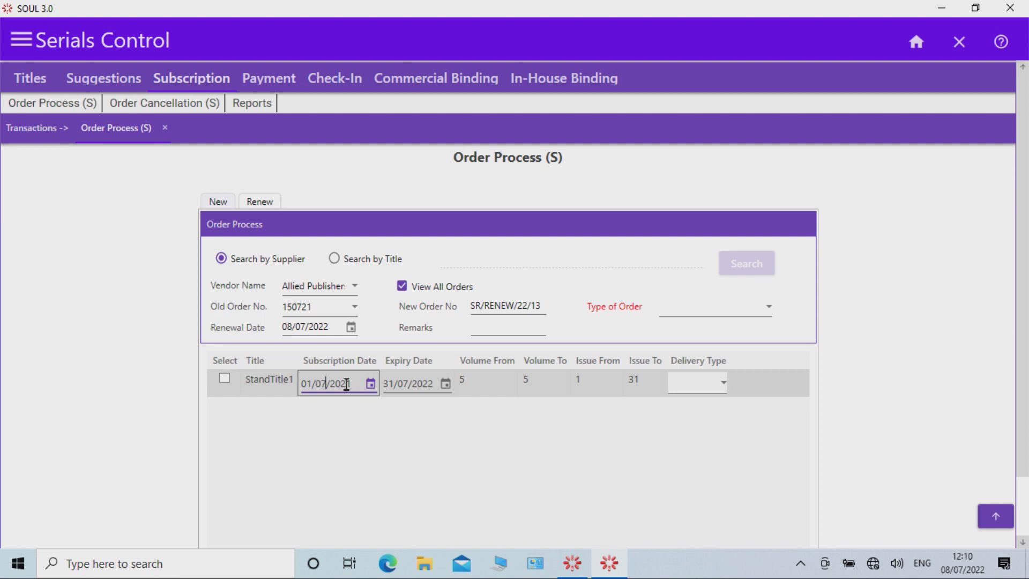
key(BackSpace)
text(1/07/)
text(2)
click(409, 383)
click(409, 384)
key(BackSpace)
key(BackSpace)
text(12)
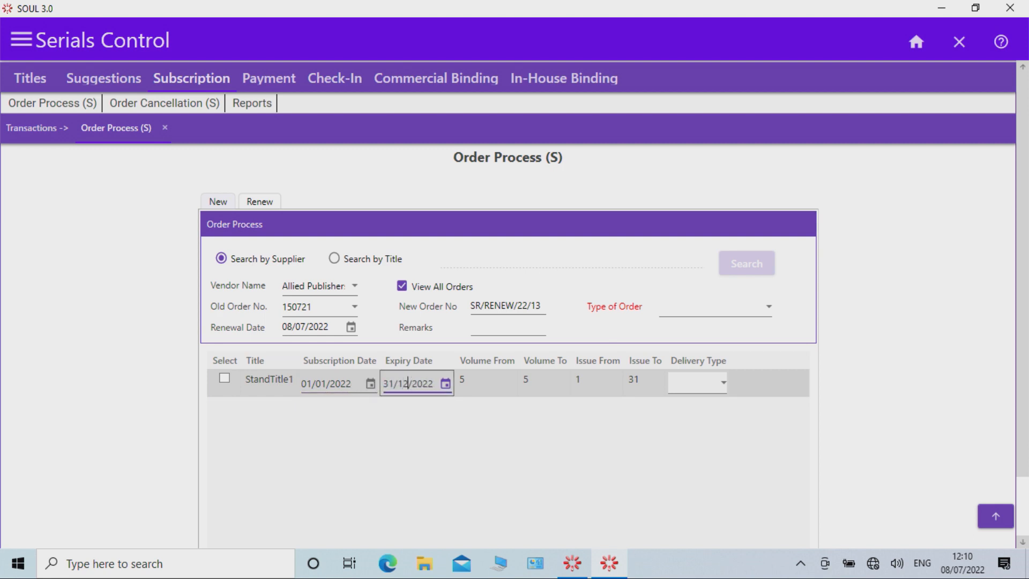
Set StandTitle1's starting and ending volumes to 6 and its delivery type to Hand Delivery
click(487, 381)
text(6)
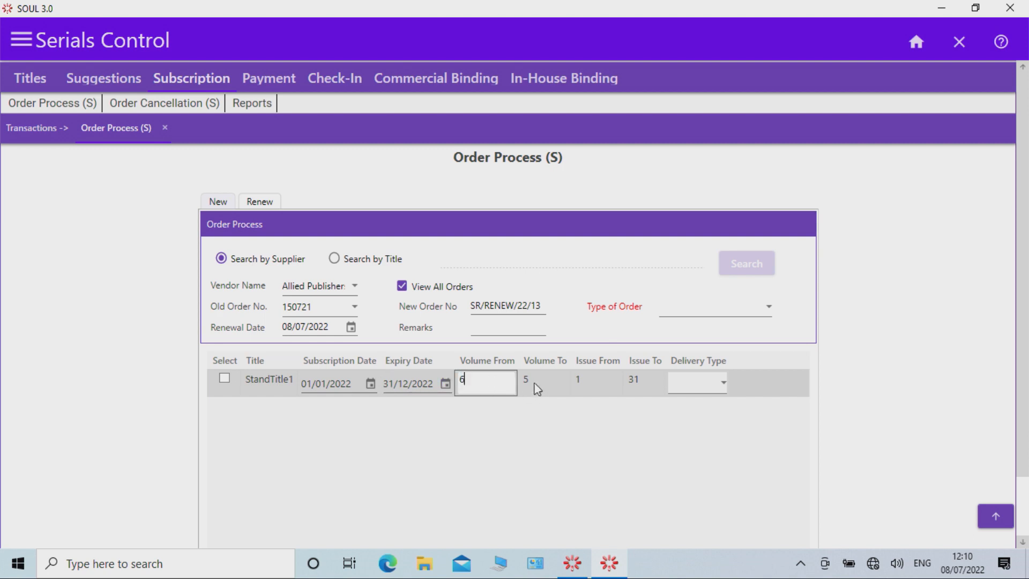
click(536, 383)
text(6)
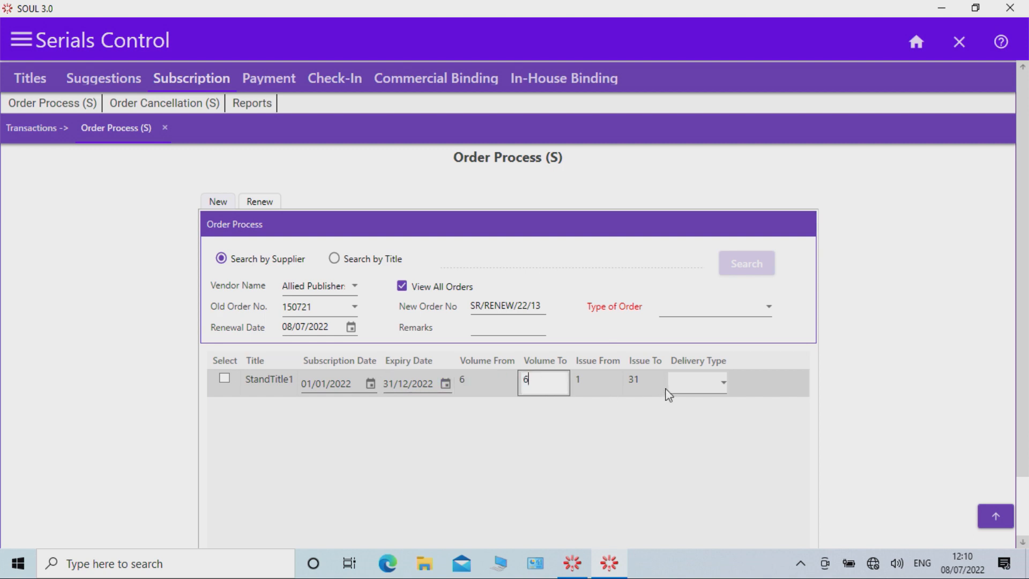
click(724, 383)
click(708, 257)
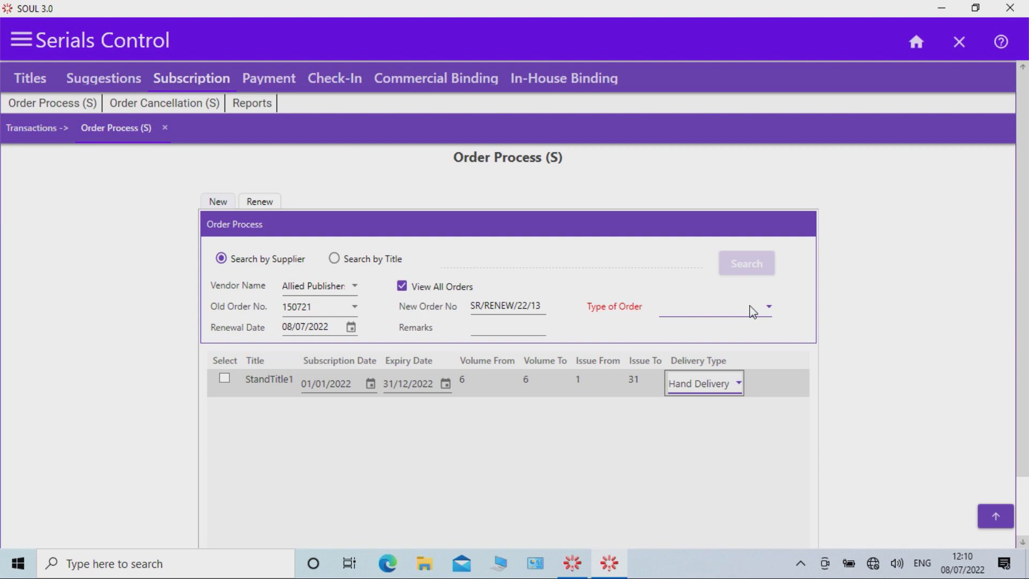
Select StandTitle1 for renewal as a Standing Order, save the order and accept reflecting the changed fields in the master
click(223, 378)
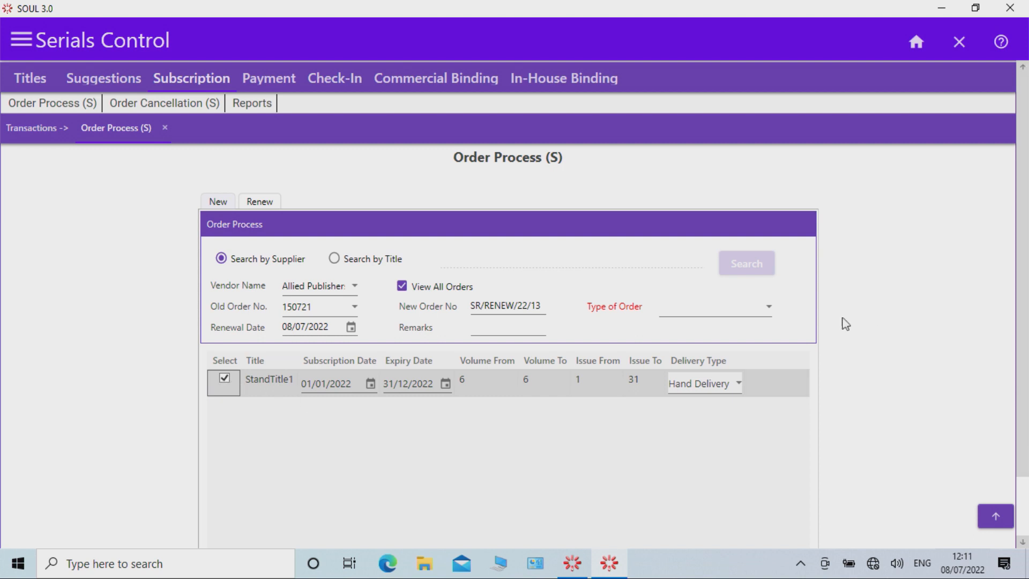
click(766, 317)
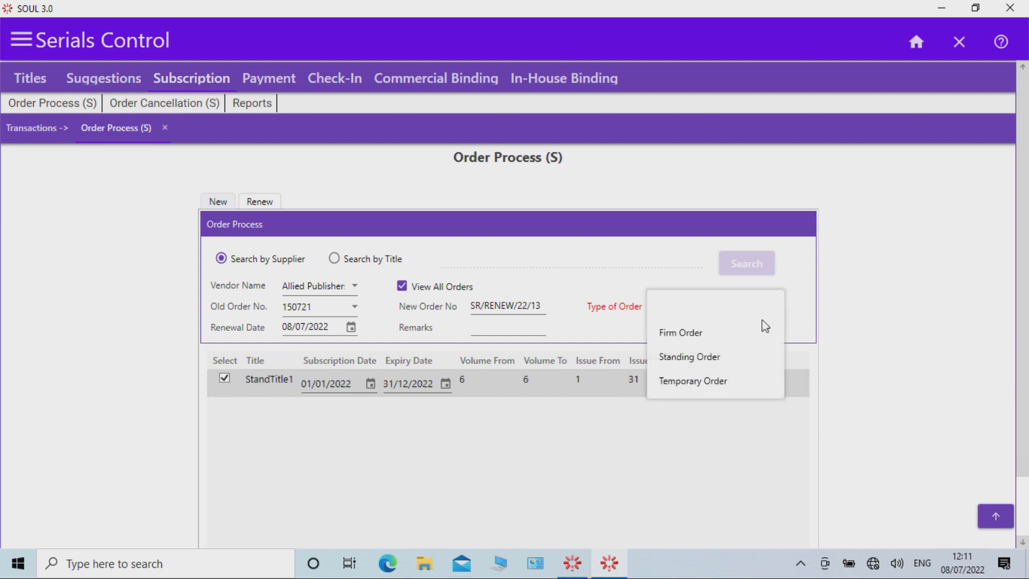
click(750, 362)
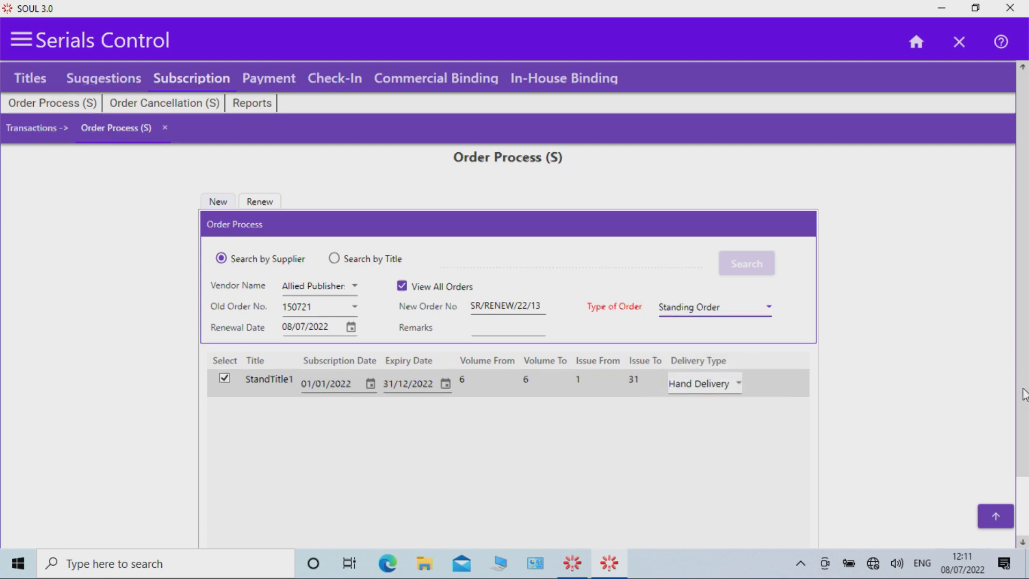
scroll(1018, 428, down, 3)
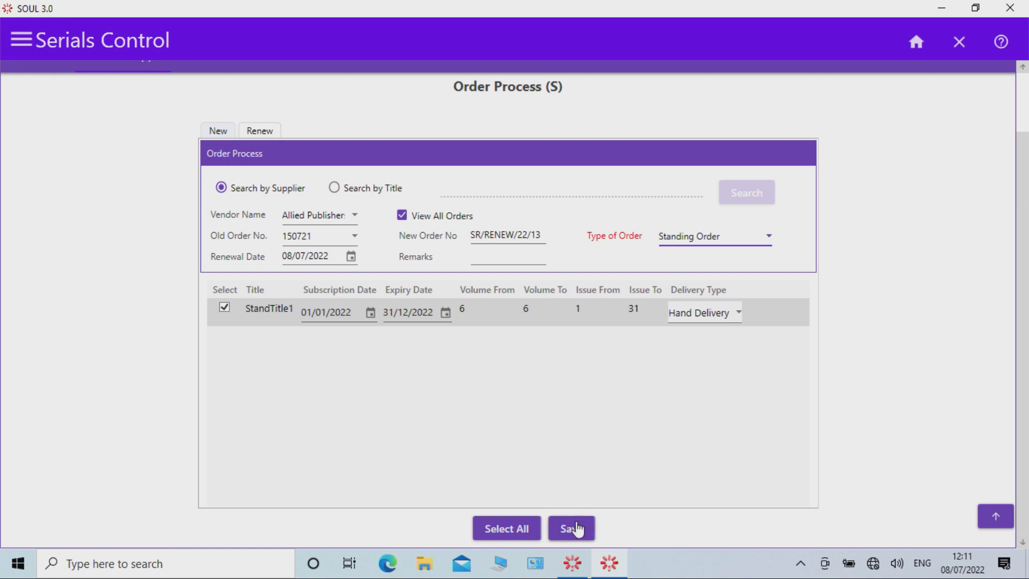
click(576, 525)
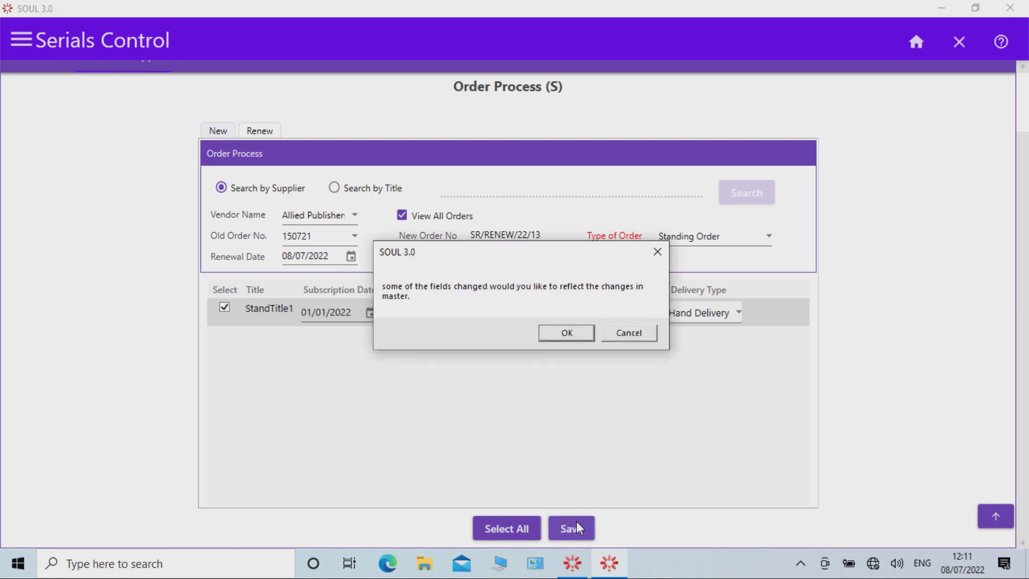
click(577, 335)
click(602, 333)
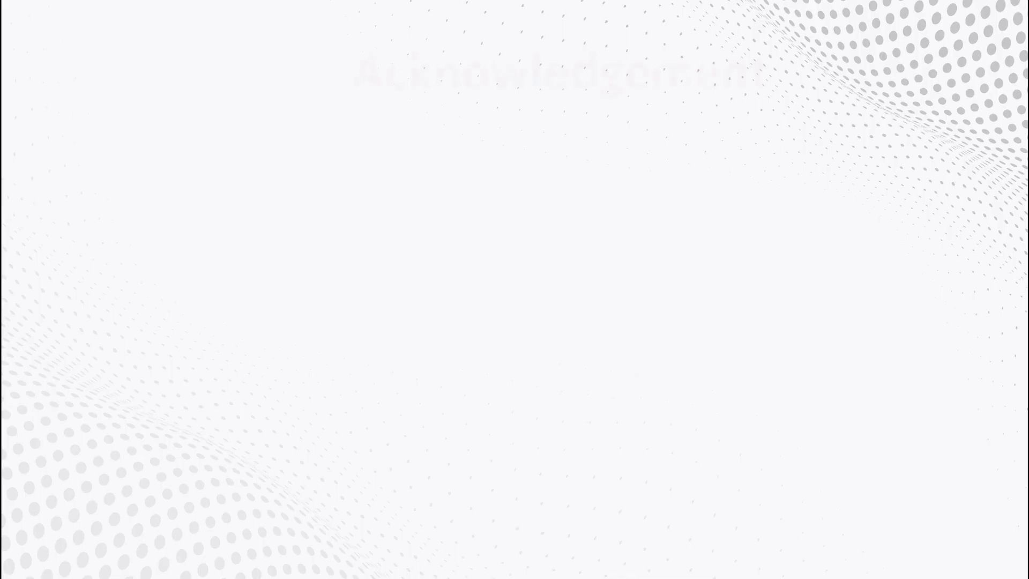